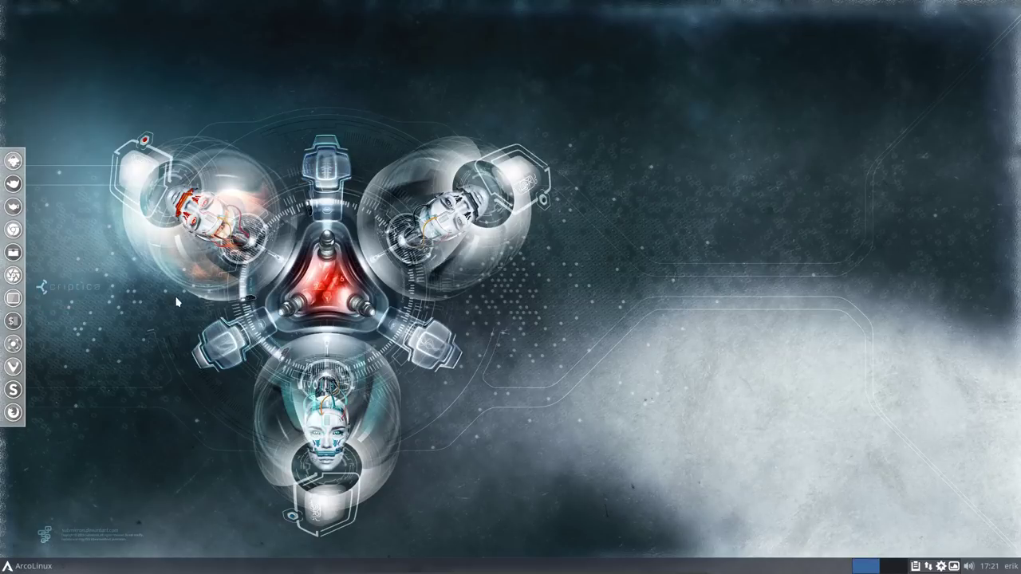
Check the date in the calendar and look over the available package updates in the package manager.
{"action": "left_click", "coordinate": [999, 568]}
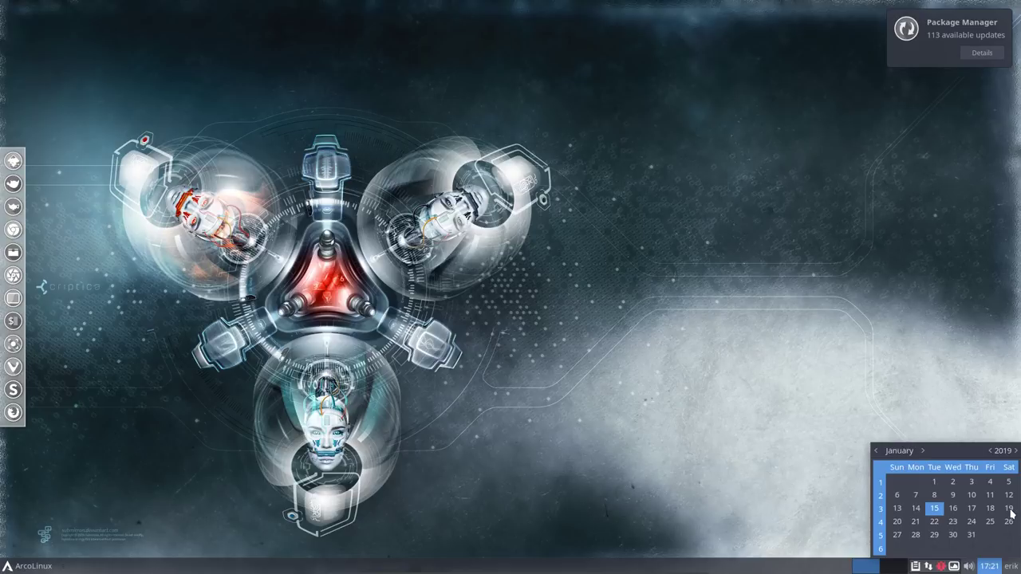
{"action": "left_click", "coordinate": [504, 218]}
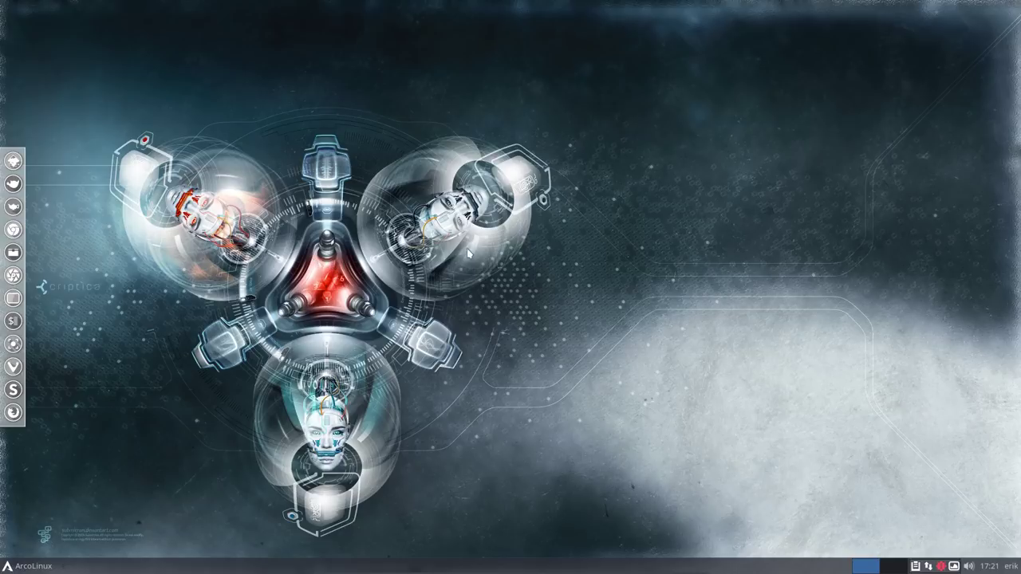
{"action": "left_click", "coordinate": [942, 566]}
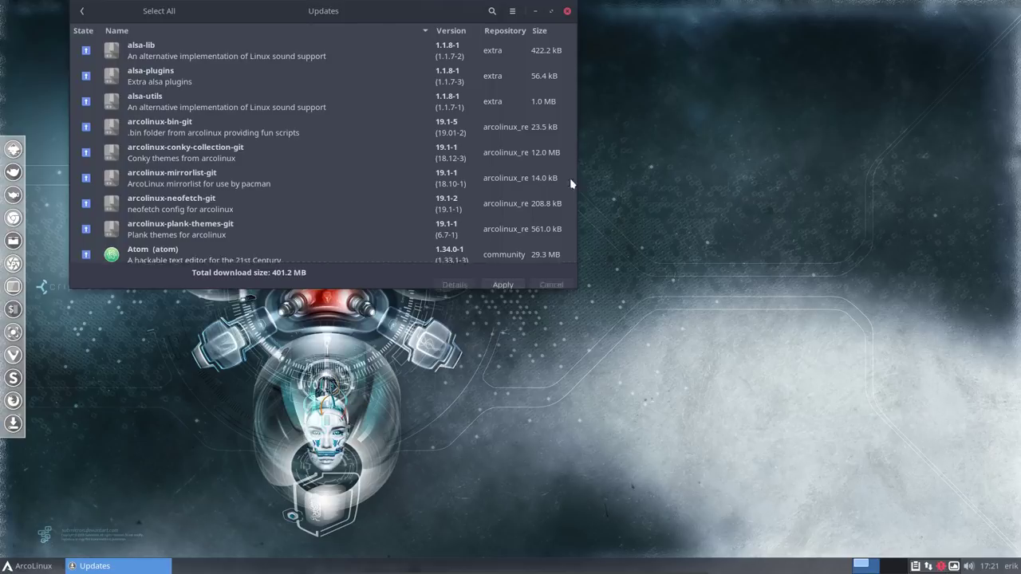
{"action": "left_click_drag", "start_coordinate": [430, 13], "coordinate": [702, 87]}
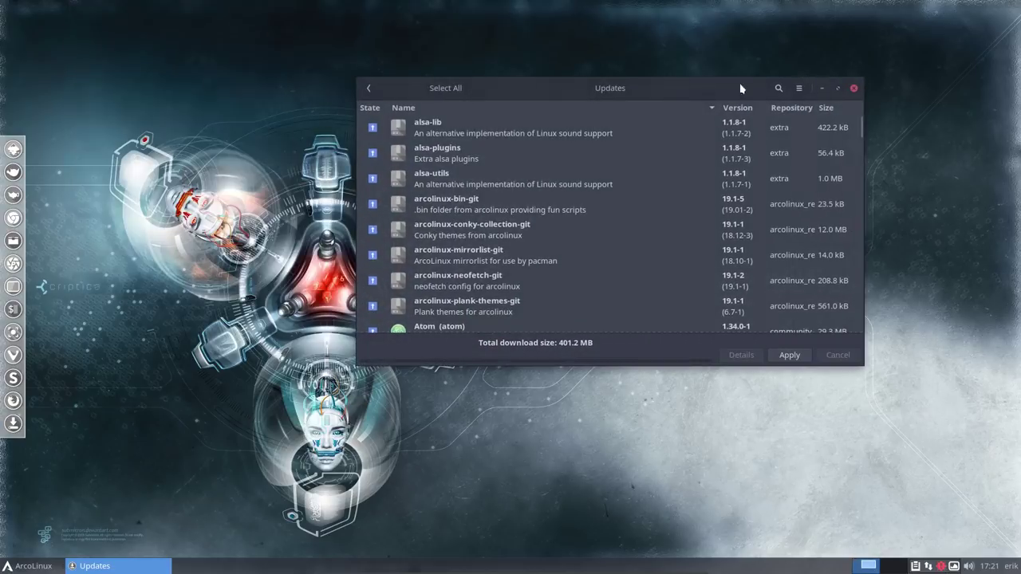
{"action": "left_click", "coordinate": [852, 87]}
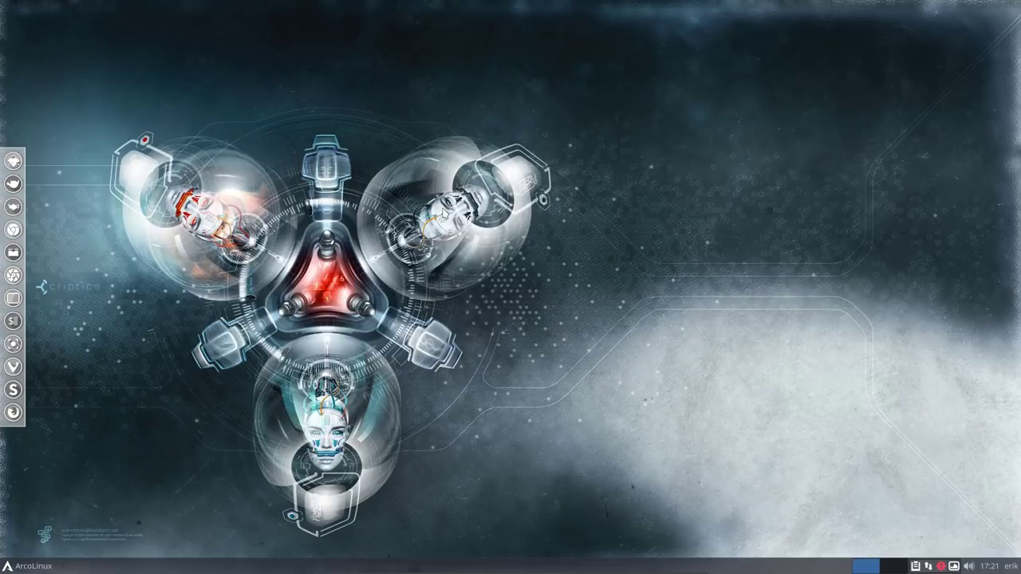
Open a terminal and run the full system upgrade with the update command, entering the account password and accepting the installation.
{"action": "key", "text": "ctrl+alt+t"}
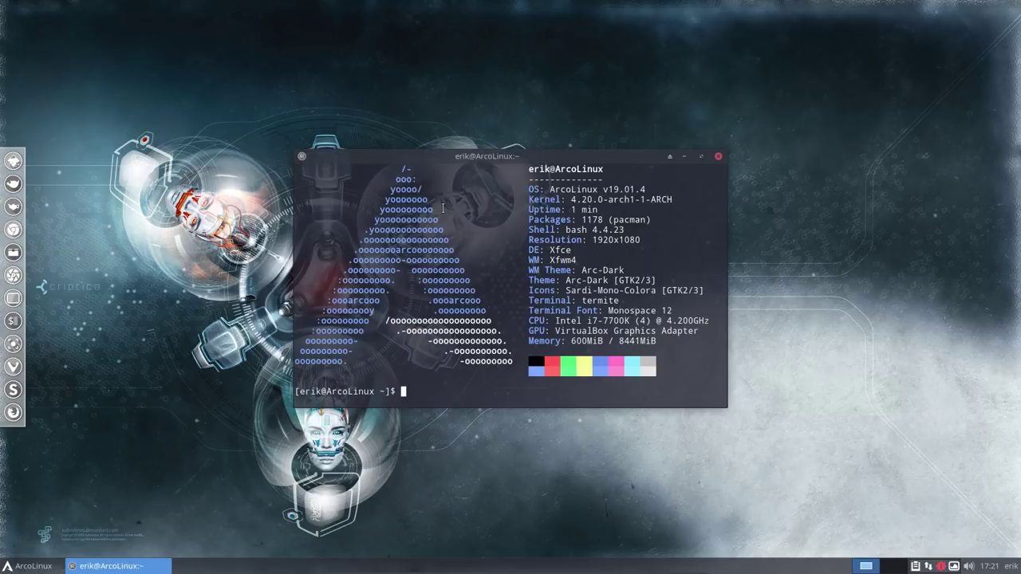
{"action": "type", "text": "update"}
{"action": "key", "text": "BackSpace"}
{"action": "key", "text": "BackSpace"}
{"action": "key", "text": "BackSpace"}
{"action": "key", "text": "BackSpace"}
{"action": "key", "text": "BackSpace"}
{"action": "type", "text": "pdate"}
{"action": "key", "text": "Return"}
{"action": "key", "text": "Return"}
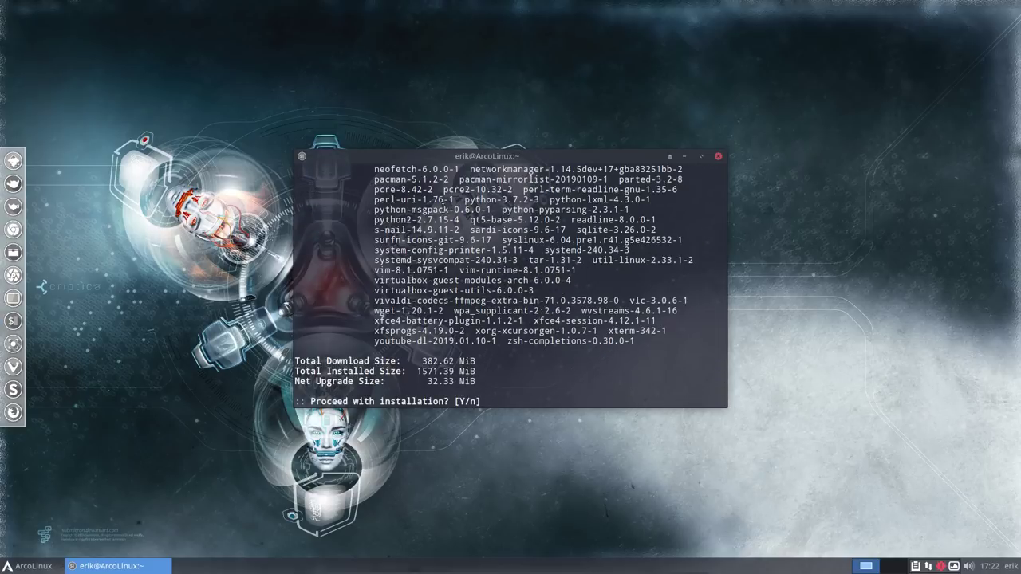
{"action": "key", "text": "Return"}
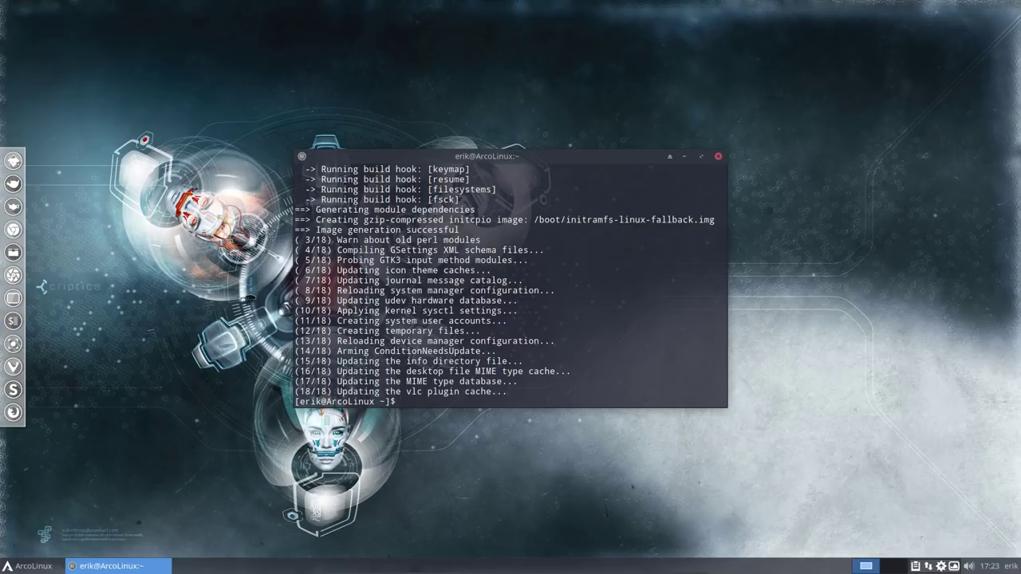
Examine the upgrade output in the maximized terminal, especially the notices about files installed in /etc/skel.
{"action": "scroll", "coordinate": [441, 293], "scroll_direction": "up", "scroll_amount": 20}
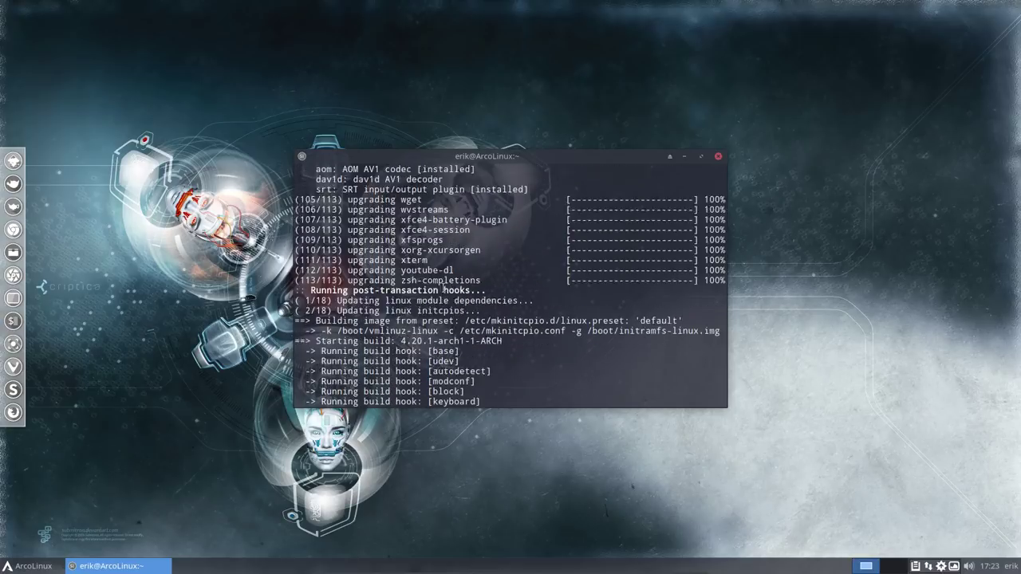
{"action": "scroll", "coordinate": [447, 280], "scroll_direction": "up", "scroll_amount": 5}
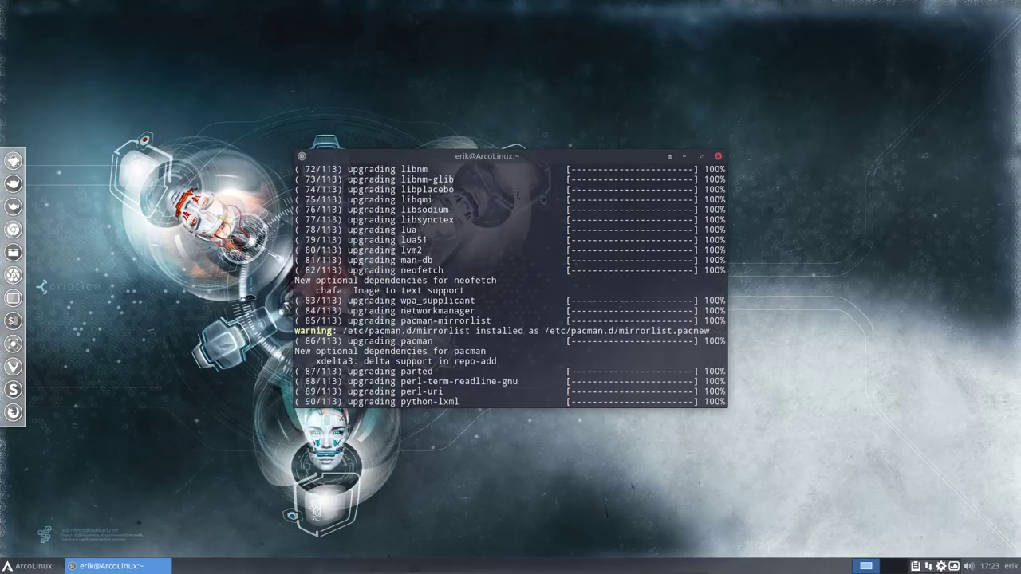
{"action": "double_click", "coordinate": [539, 160]}
{"action": "scroll", "coordinate": [268, 245], "scroll_direction": "up", "scroll_amount": 15}
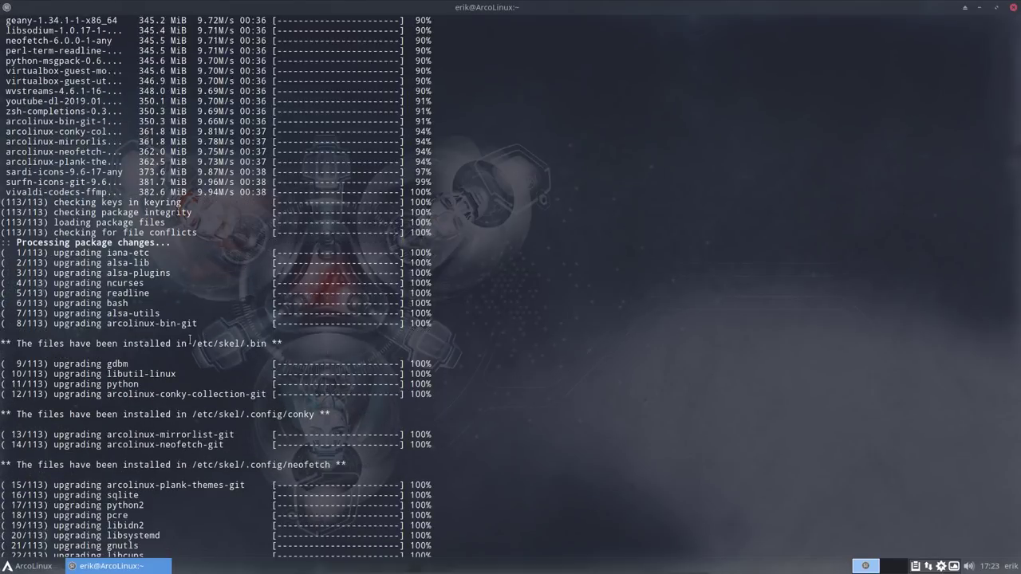
{"action": "left_click_drag", "start_coordinate": [189, 341], "coordinate": [245, 343]}
{"action": "left_click_drag", "start_coordinate": [191, 410], "coordinate": [245, 411]}
{"action": "scroll", "coordinate": [233, 414], "scroll_direction": "up", "scroll_amount": 15}
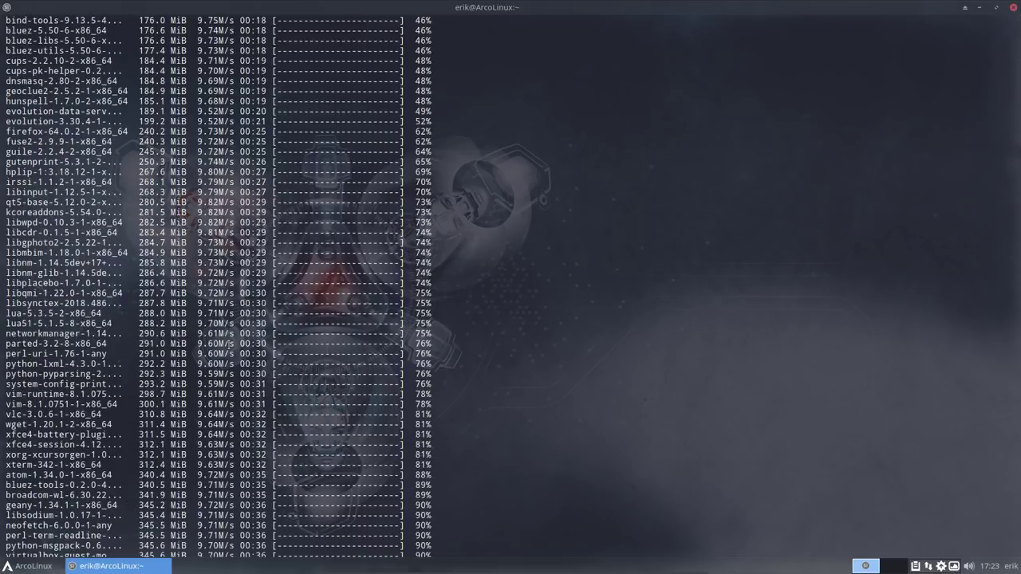
{"action": "scroll", "coordinate": [232, 375], "scroll_direction": "down", "scroll_amount": 20}
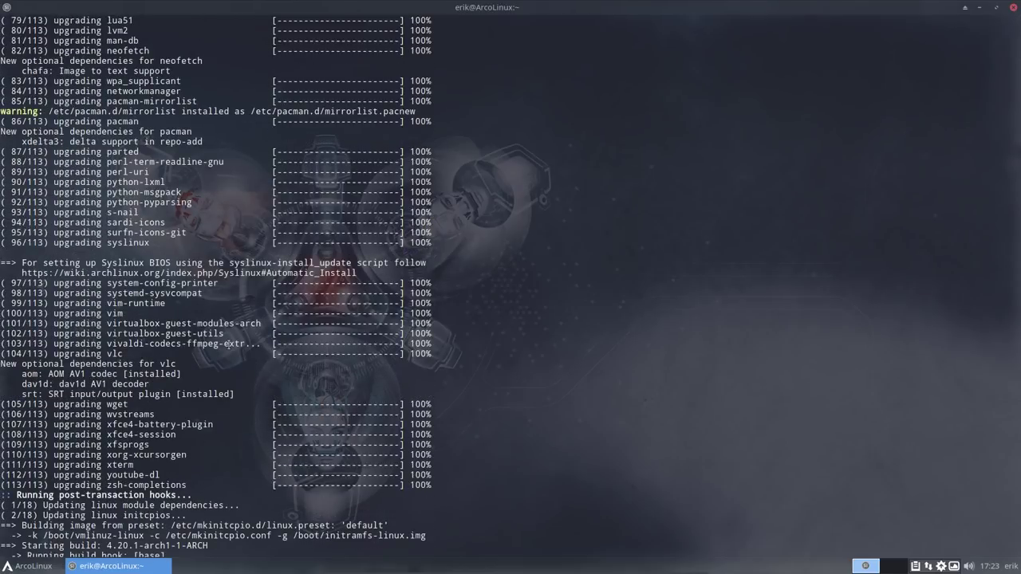
Run the skel command in the terminal.
{"action": "type", "text": "skel"}
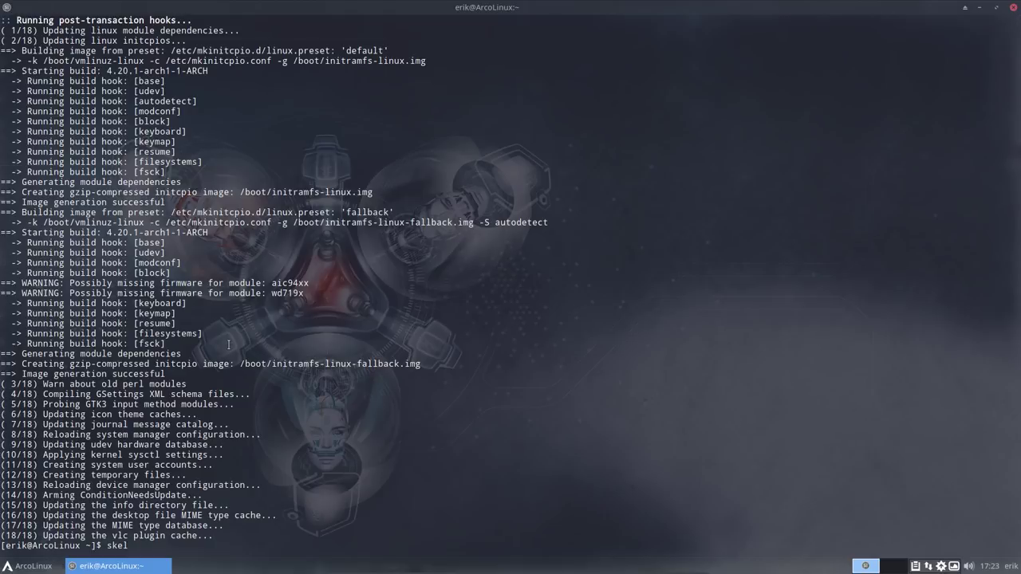
{"action": "key", "text": "Return"}
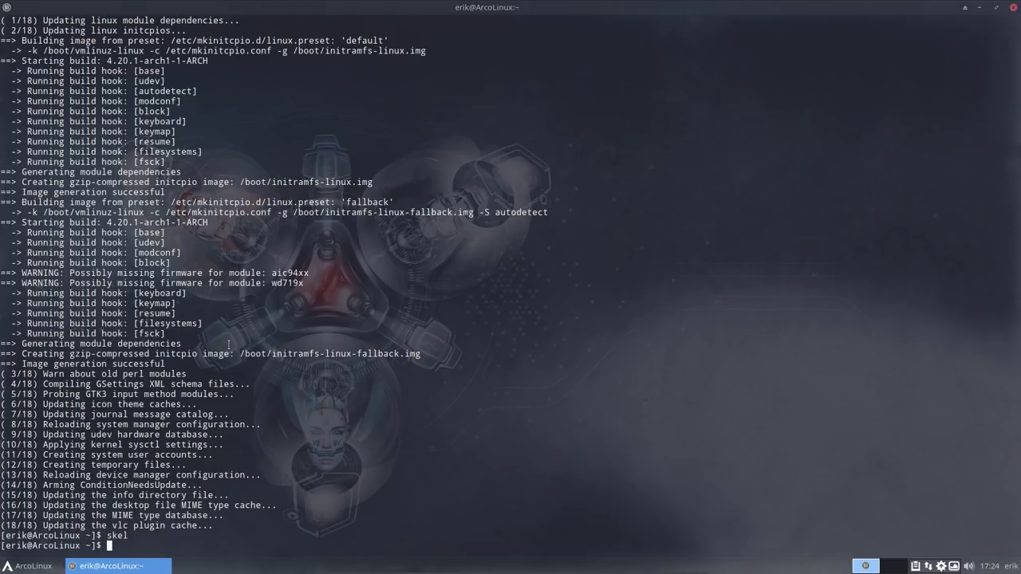
Reboot the machine with sudo reboot and boot the existing OS from the ArcoLinux boot menu.
{"action": "type", "text": "sudo reboot"}
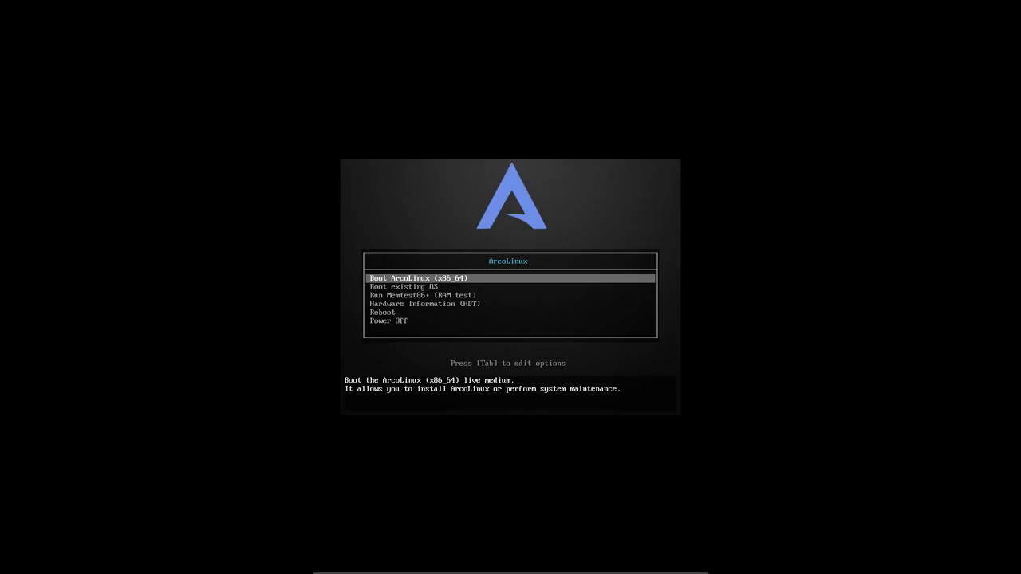
{"action": "key", "text": "Down"}
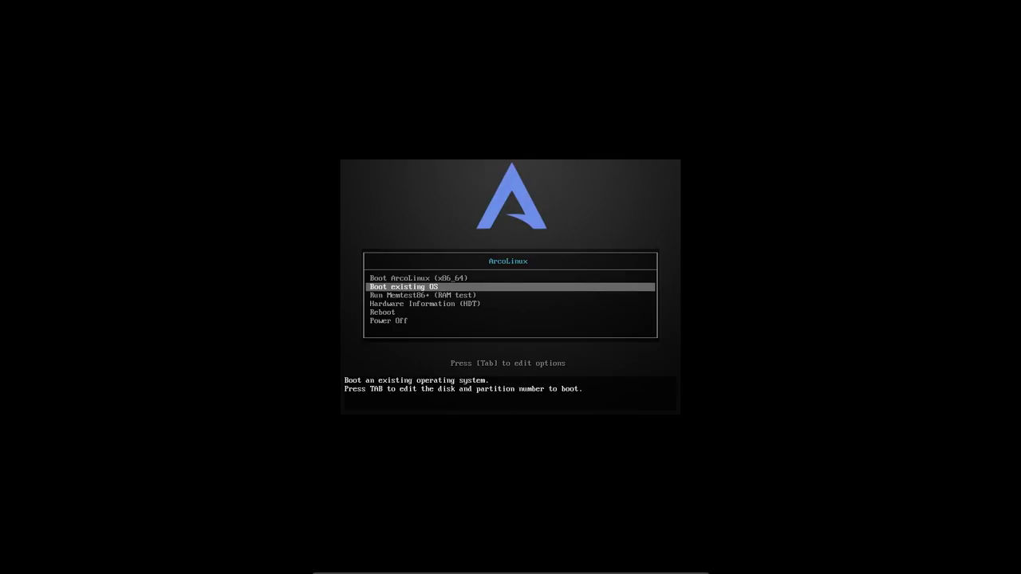
{"action": "key", "text": "Return"}
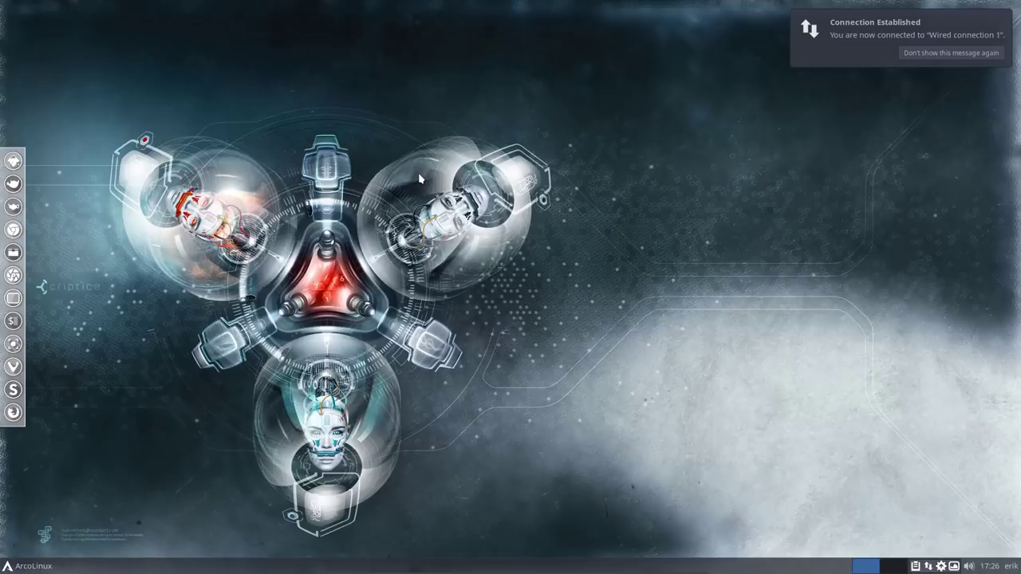
Open a new terminal and run the cb command.
{"action": "key", "text": "ctrl+alt+Return"}
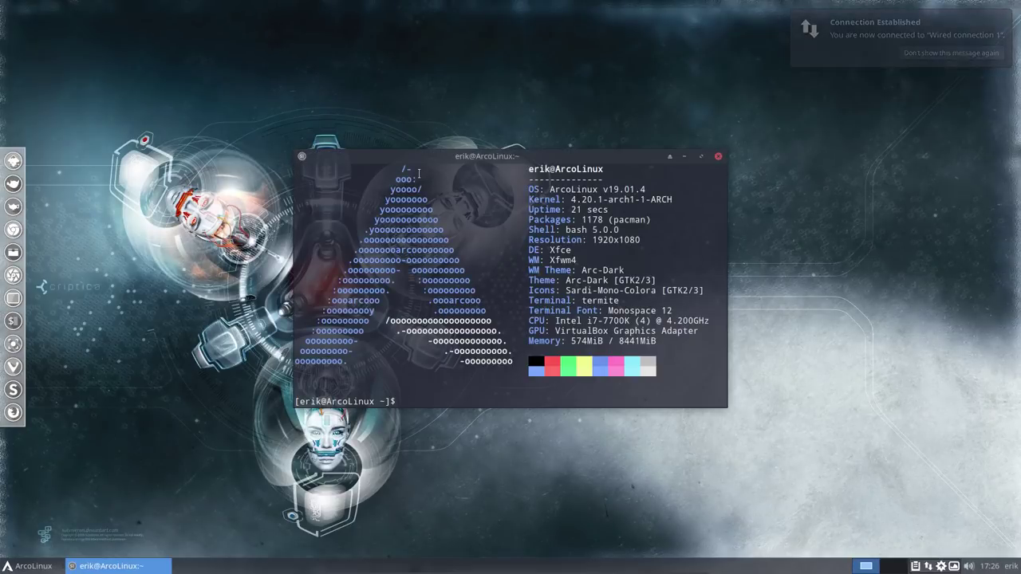
{"action": "type", "text": "cb"}
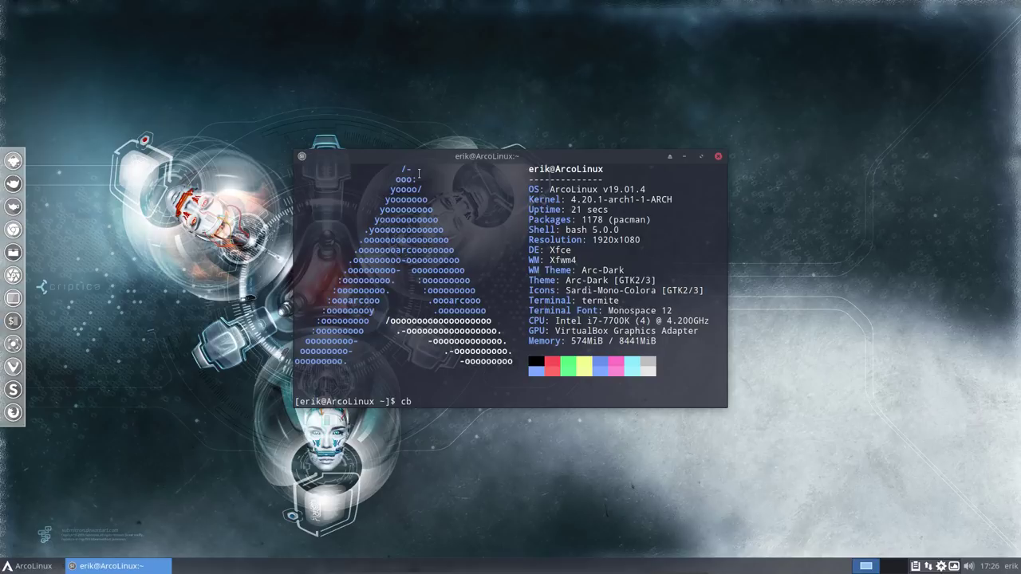
{"action": "key", "text": "Return"}
{"action": "type", "text": "pksy"}
{"action": "key", "text": "BackSpace"}
{"action": "key", "text": "BackSpace"}
{"action": "key", "text": "BackSpace"}
{"action": "key", "text": "BackSpace"}
Check the repositories for further upgrades with the update command, entering the account password.
{"action": "type", "text": "update"}
{"action": "key", "text": "Return"}
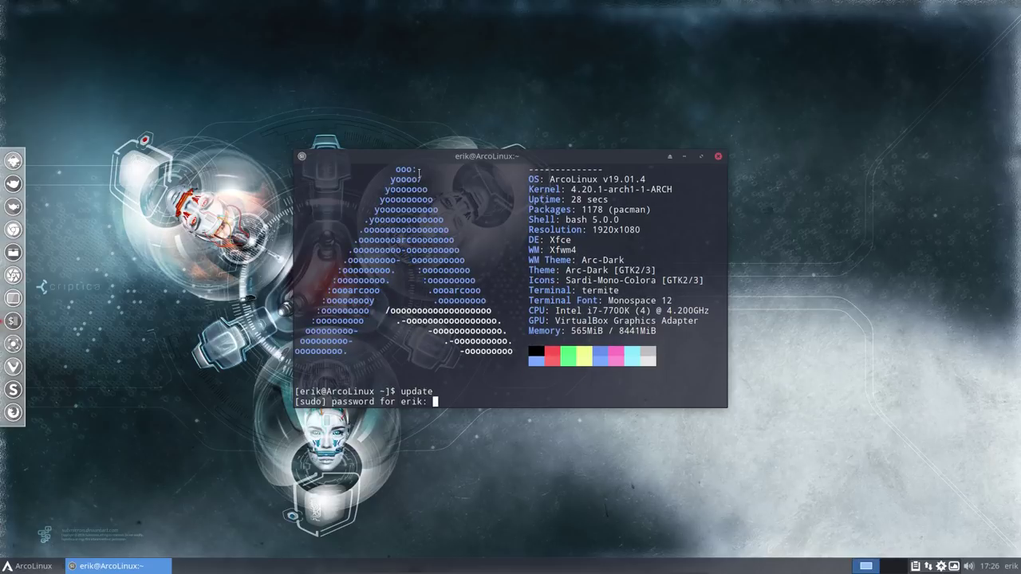
{"action": "key", "text": "Return"}
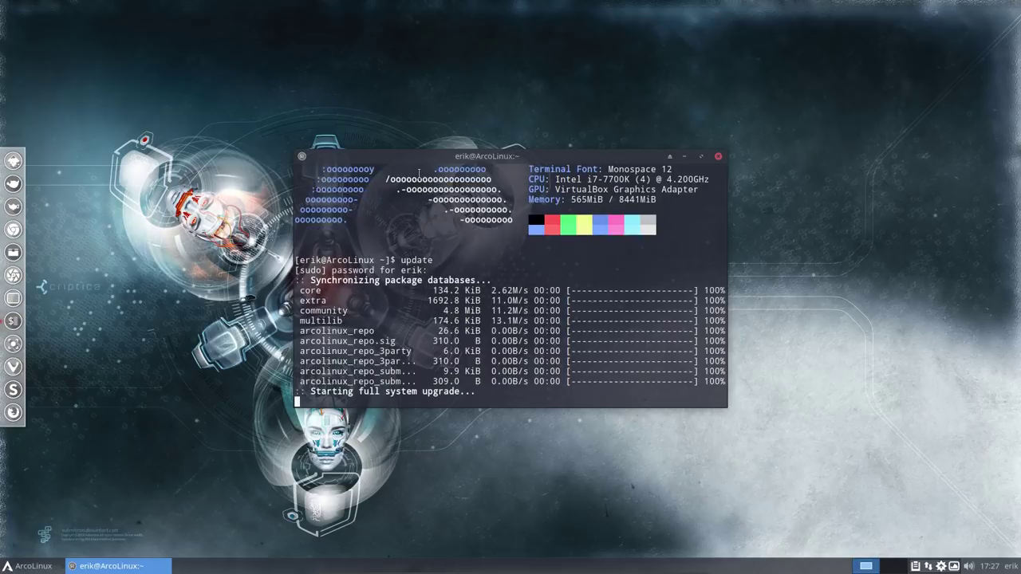
Run pksyua to upgrade the AUR packages, accepting the default answers for exclusions, diffs and installation.
{"action": "type", "text": "pksy"}
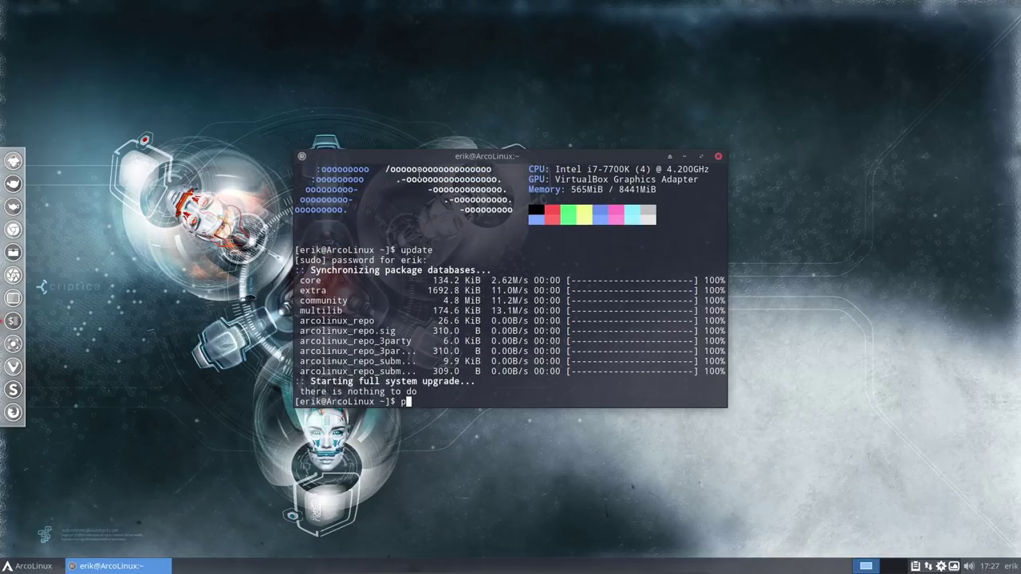
{"action": "type", "text": "ua"}
{"action": "key", "text": "Return"}
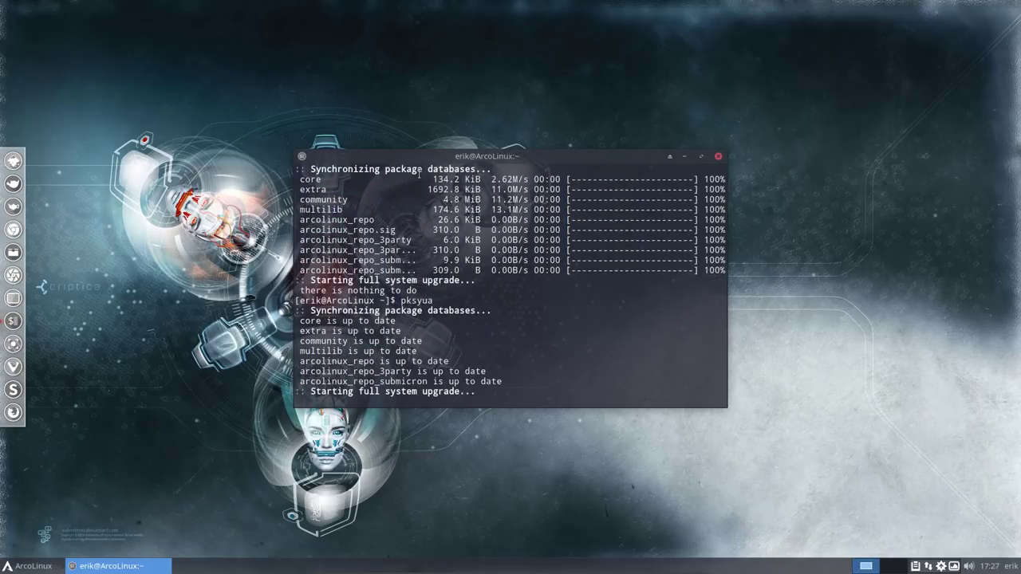
{"action": "key", "text": "Return"}
{"action": "key", "text": "Return"}
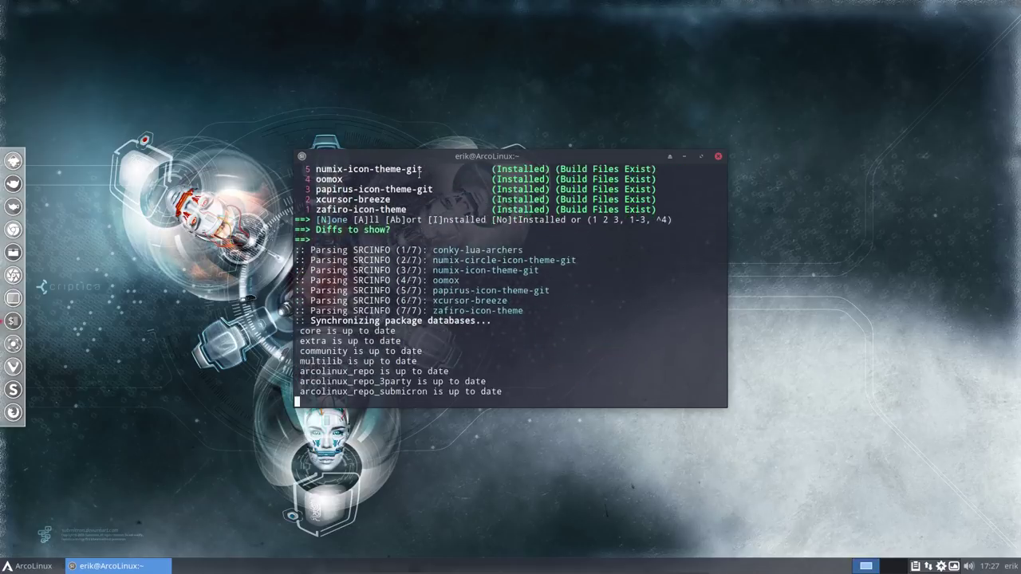
{"action": "key", "text": "Return"}
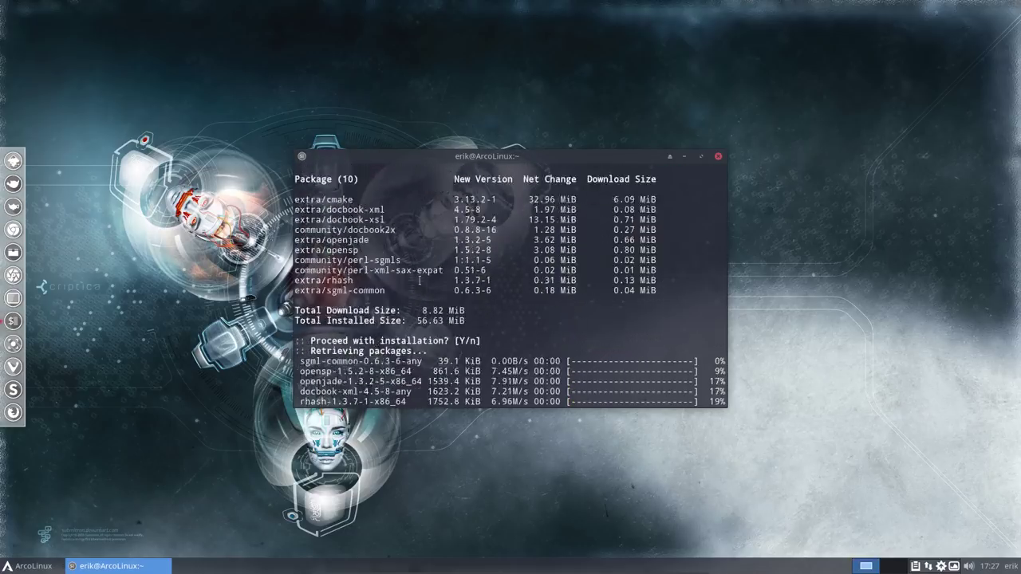
{"action": "key", "text": "Return"}
Review the list of AUR packages to upgrade, looking in particular at the two numix icon theme entries.
{"action": "scroll", "coordinate": [419, 279], "scroll_direction": "up", "scroll_amount": 9}
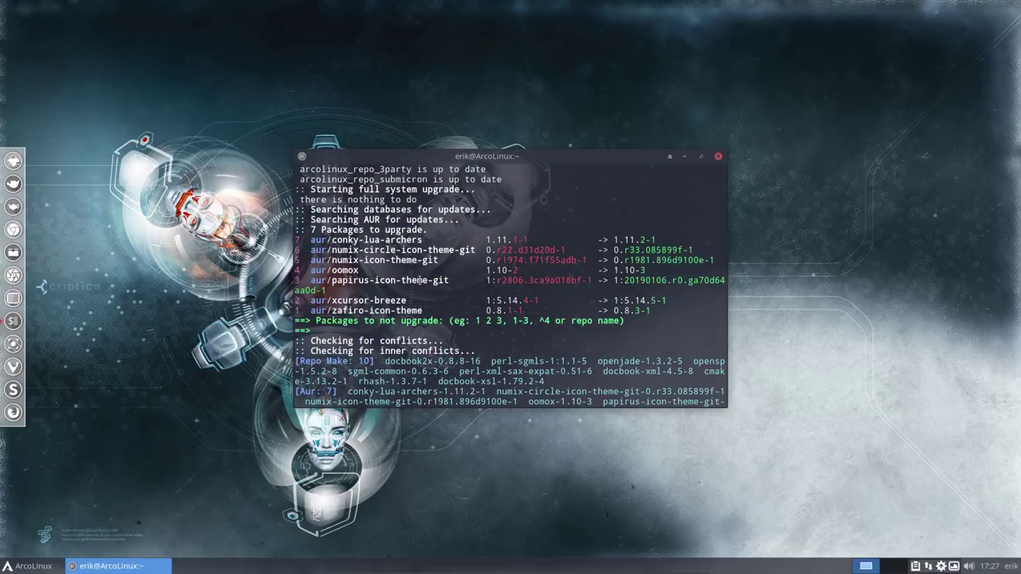
{"action": "scroll", "coordinate": [420, 279], "scroll_direction": "down", "scroll_amount": 2}
{"action": "scroll", "coordinate": [419, 280], "scroll_direction": "up", "scroll_amount": 2}
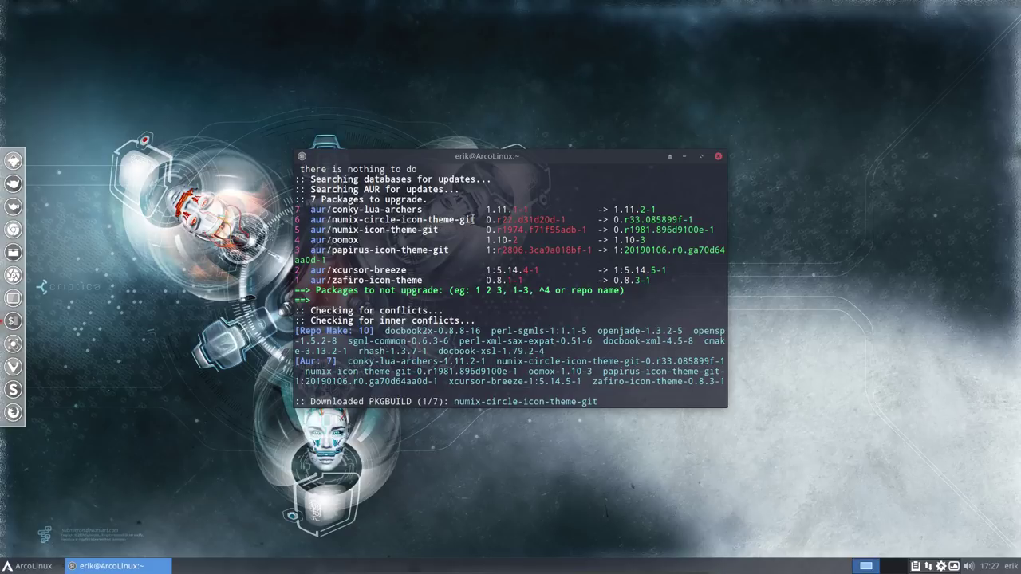
{"action": "left_click_drag", "start_coordinate": [477, 219], "coordinate": [438, 230]}
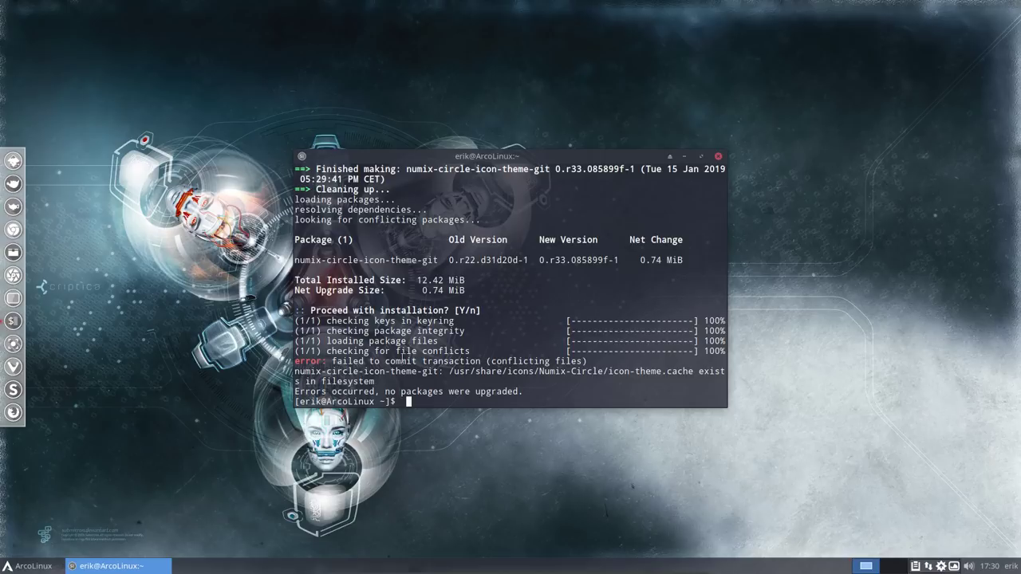
Delete the conflicting file /usr/share/icons/Numix-Circle/icon-theme.cache with sudo rm.
{"action": "type", "text": "sudo rm /usr/share/icon"}
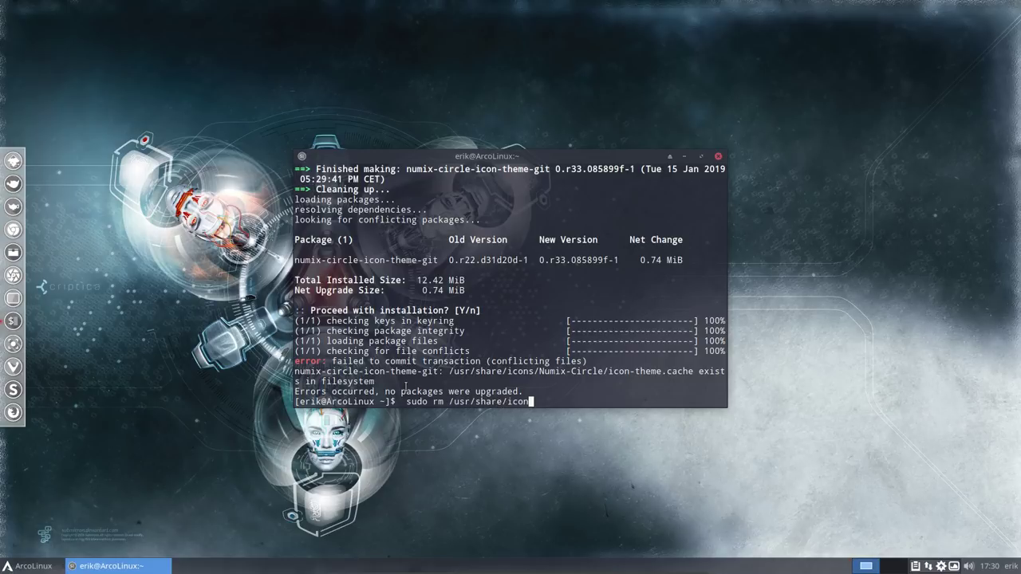
{"action": "type", "text": "s/Numix-Circle/icon-"}
{"action": "key", "text": "Tab"}
{"action": "key", "text": "Return"}
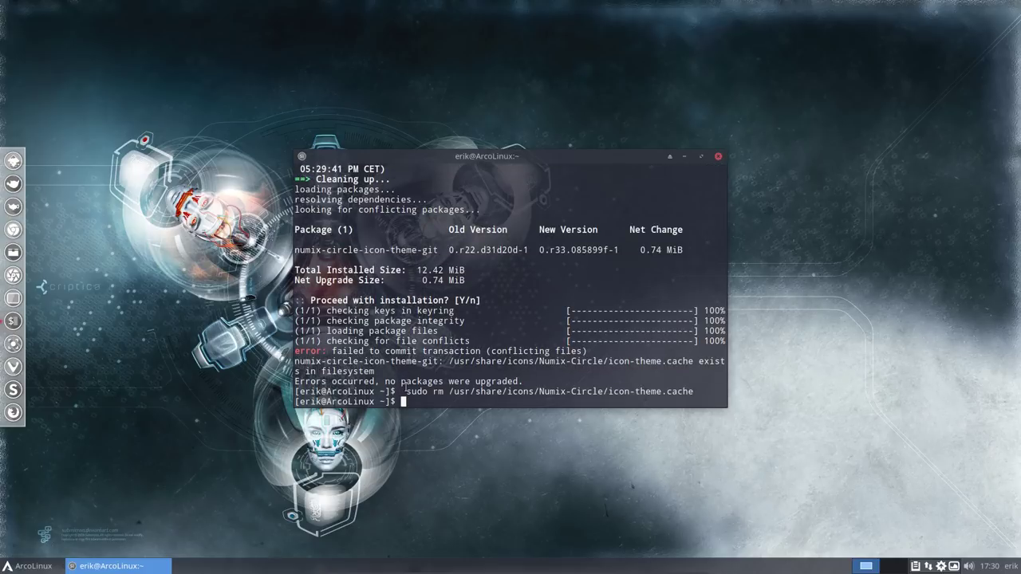
Rerun the AUR upgrade with pksyua to install the remaining packages.
{"action": "type", "text": "pksyua"}
{"action": "key", "text": "Return"}
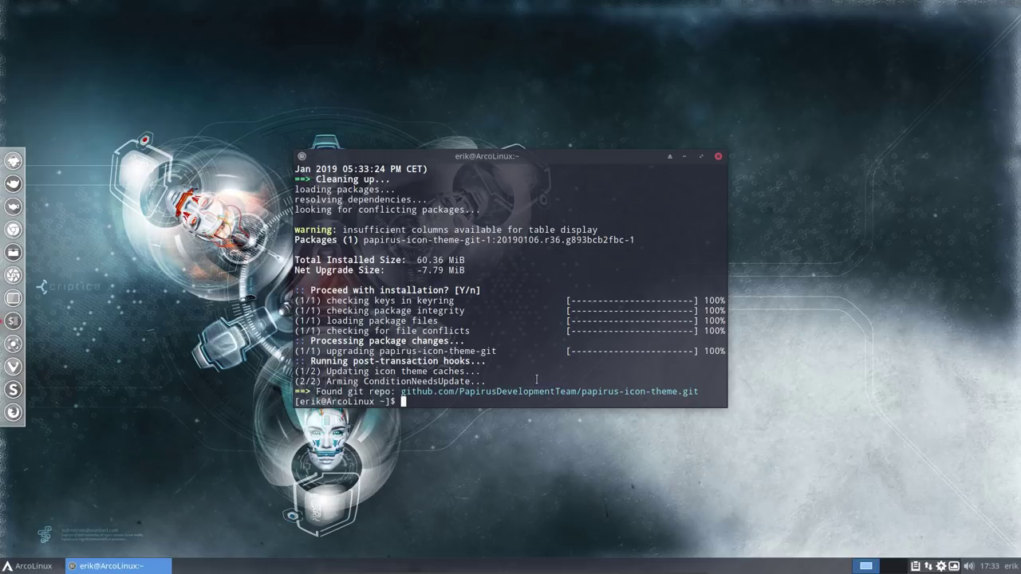
Check once more for repository and AUR updates with pksyua and close the terminal.
{"action": "type", "text": "pksyua"}
{"action": "key", "text": "Return"}
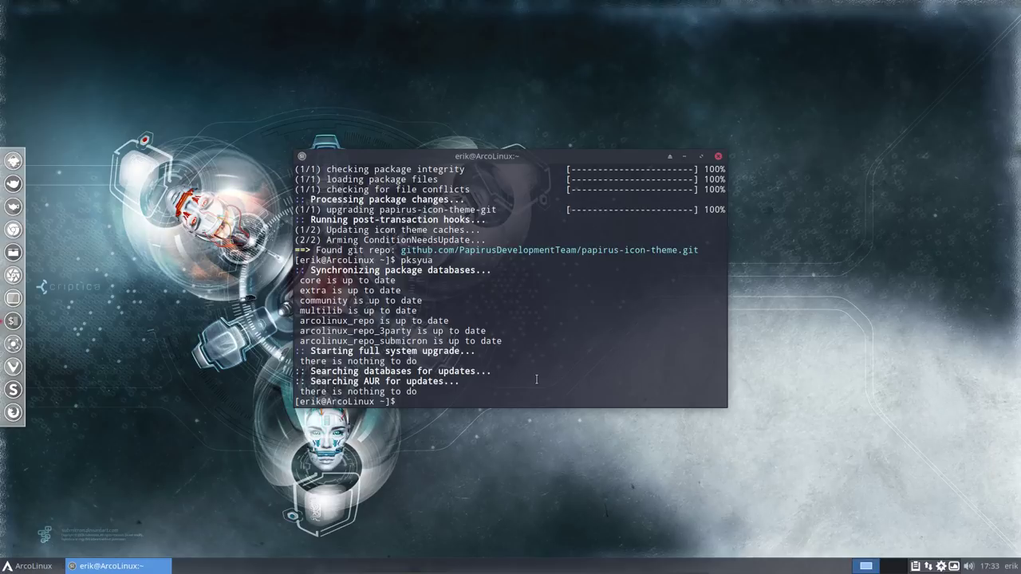
{"action": "left_click", "coordinate": [718, 157]}
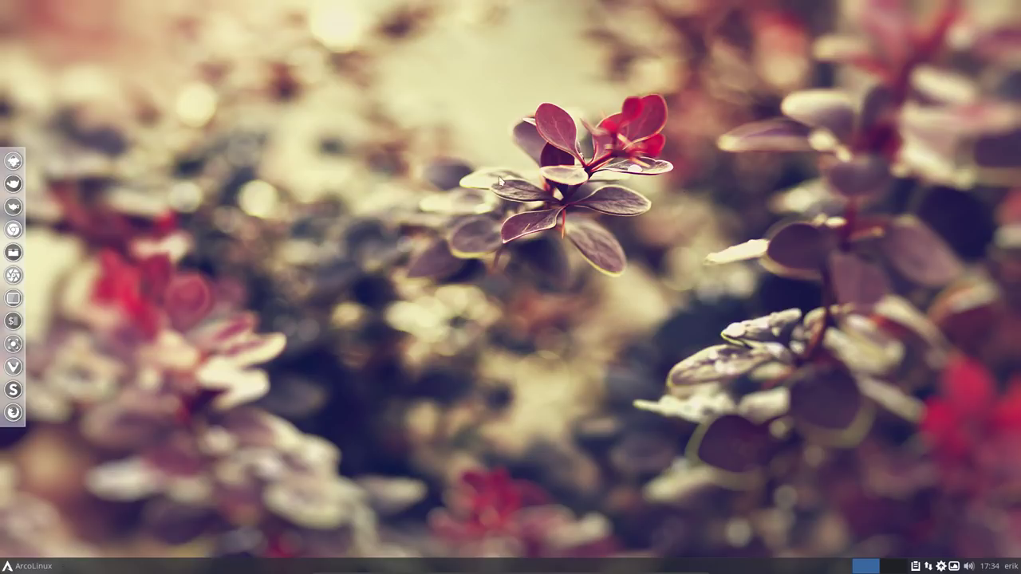
Launch ArcoLinux Hello, continue past the new keyring request with a blank password, and maximize the browser window.
{"action": "left_click", "coordinate": [23, 568]}
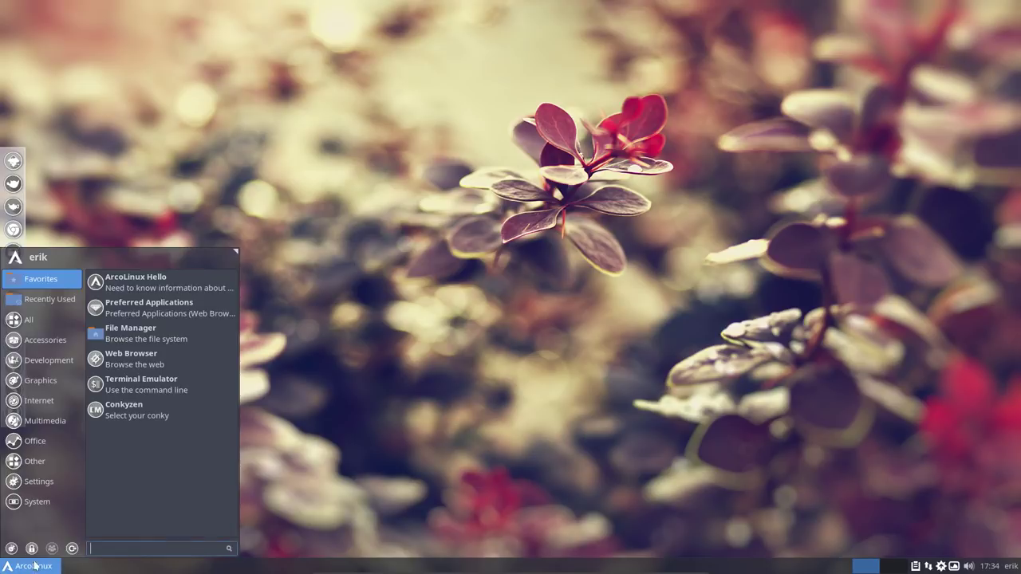
{"action": "left_click", "coordinate": [148, 286]}
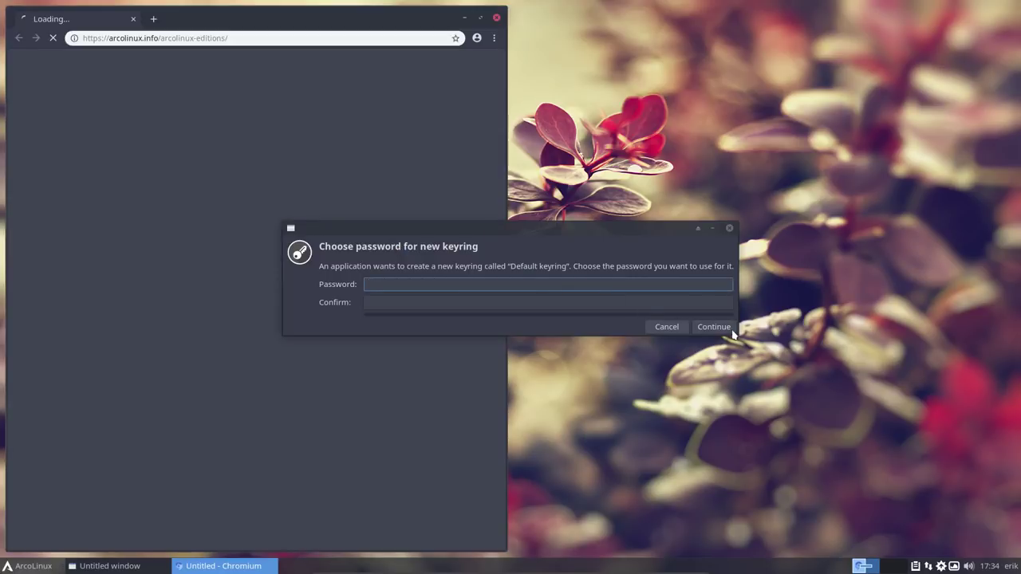
{"action": "left_click", "coordinate": [730, 329]}
{"action": "left_click", "coordinate": [842, 292]}
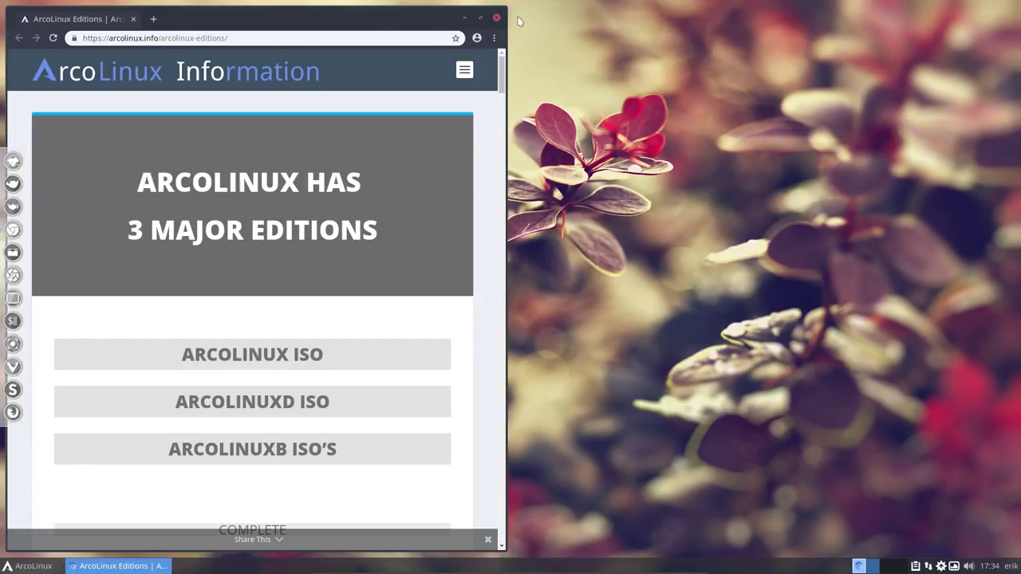
{"action": "left_click", "coordinate": [481, 19]}
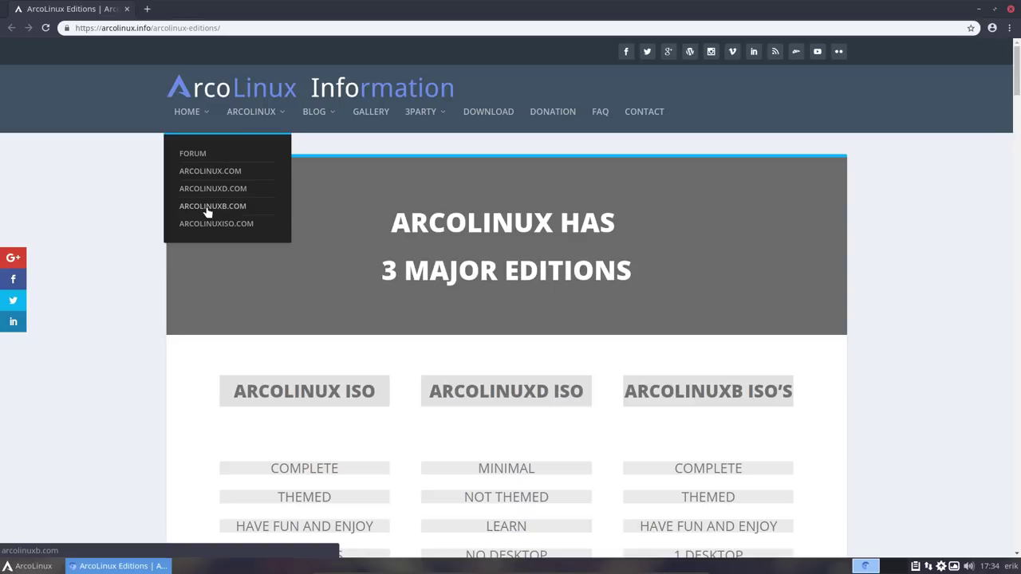
Go to arcolinuxb.com and open the BYOI Deepin Minimal article from the ArcoLinuxB minimal ISO guides.
{"action": "left_click", "coordinate": [209, 206]}
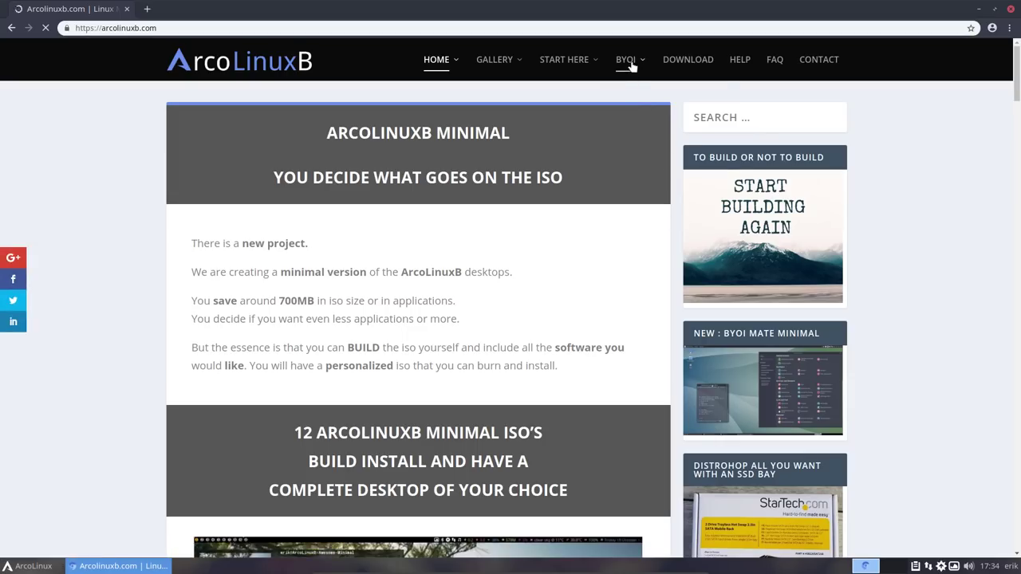
{"action": "mouse_move", "coordinate": [630, 66]}
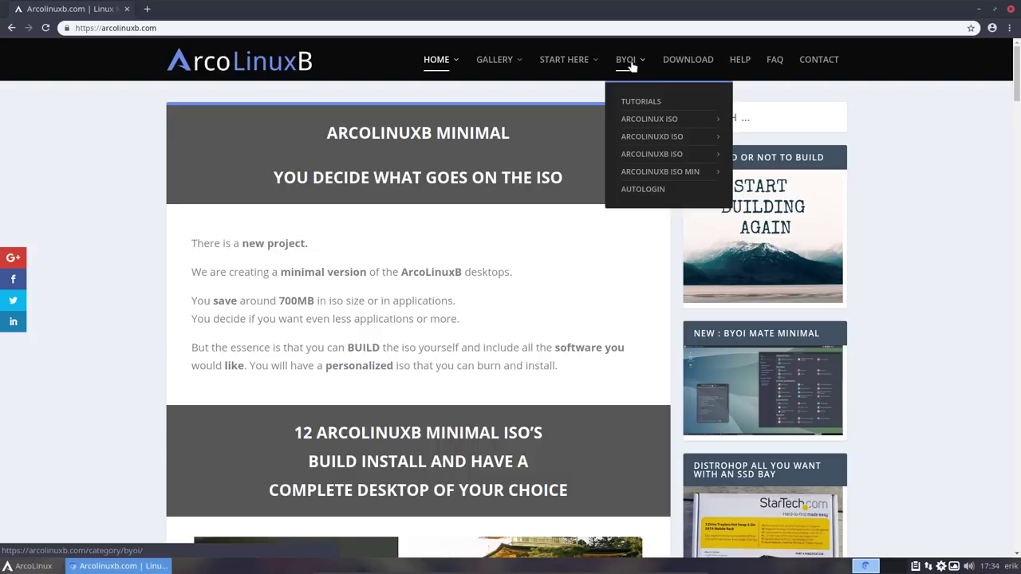
{"action": "mouse_move", "coordinate": [673, 173]}
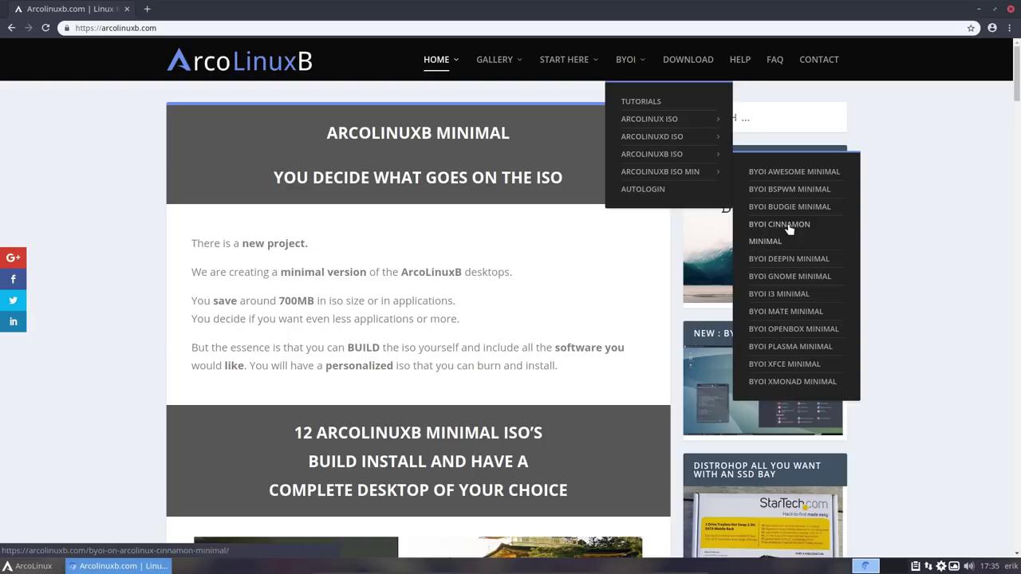
{"action": "left_click", "coordinate": [789, 260]}
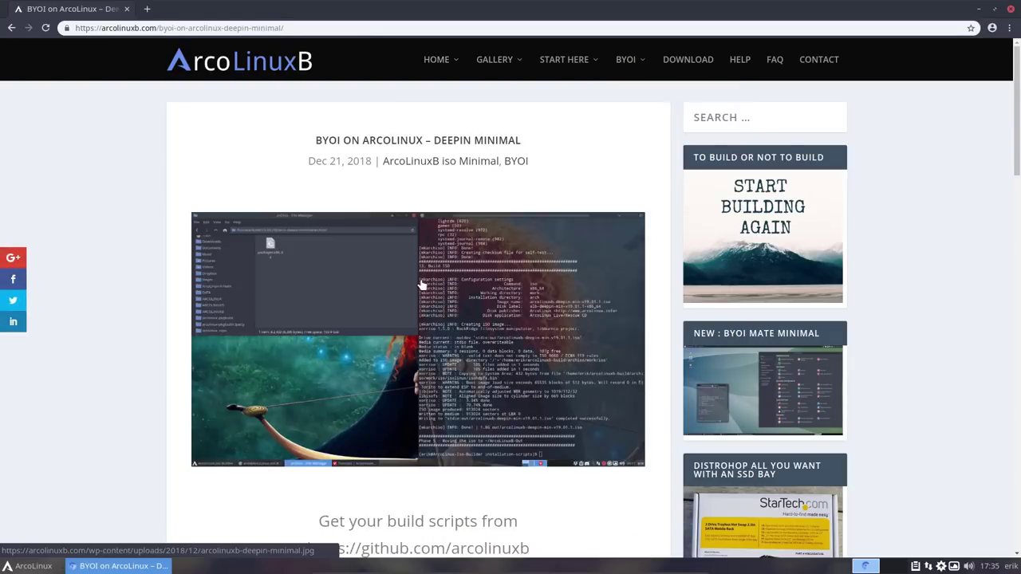
View the article's build screenshot enlarged, close it, and read through the BYOI procedure down to the autologin notes.
{"action": "left_click", "coordinate": [393, 285]}
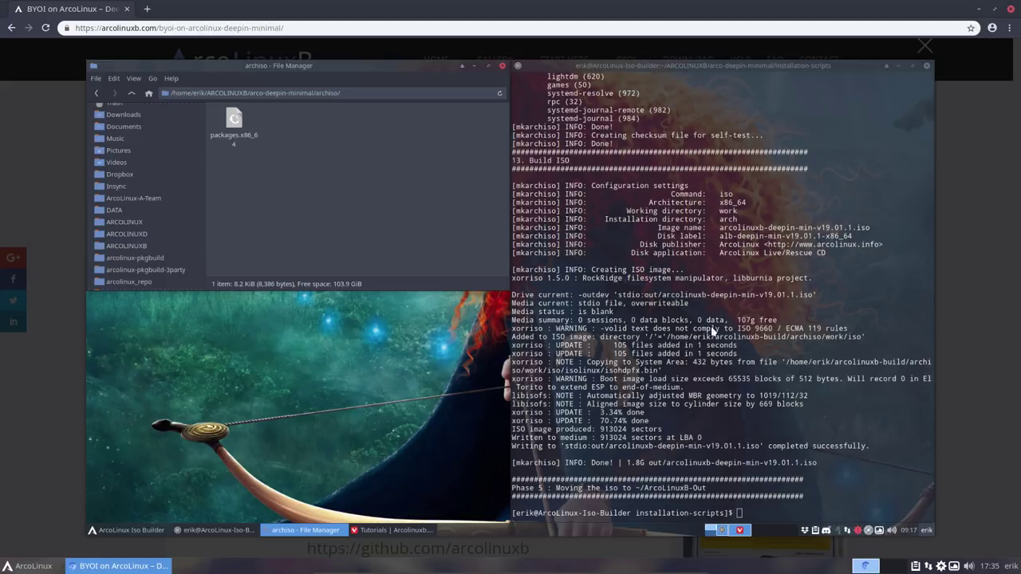
{"action": "left_click", "coordinate": [57, 469]}
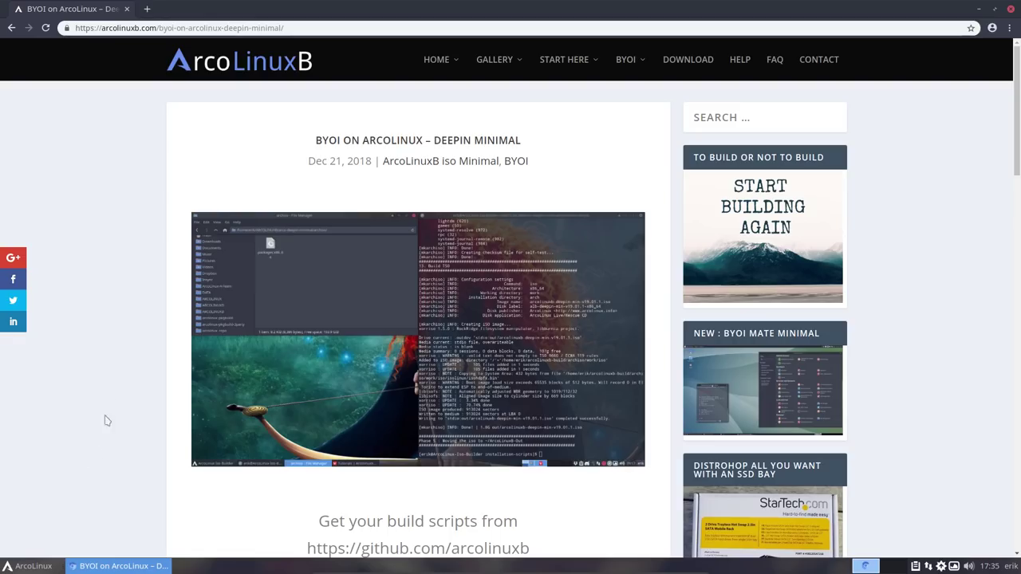
{"action": "scroll", "coordinate": [109, 374], "scroll_direction": "down", "scroll_amount": 3}
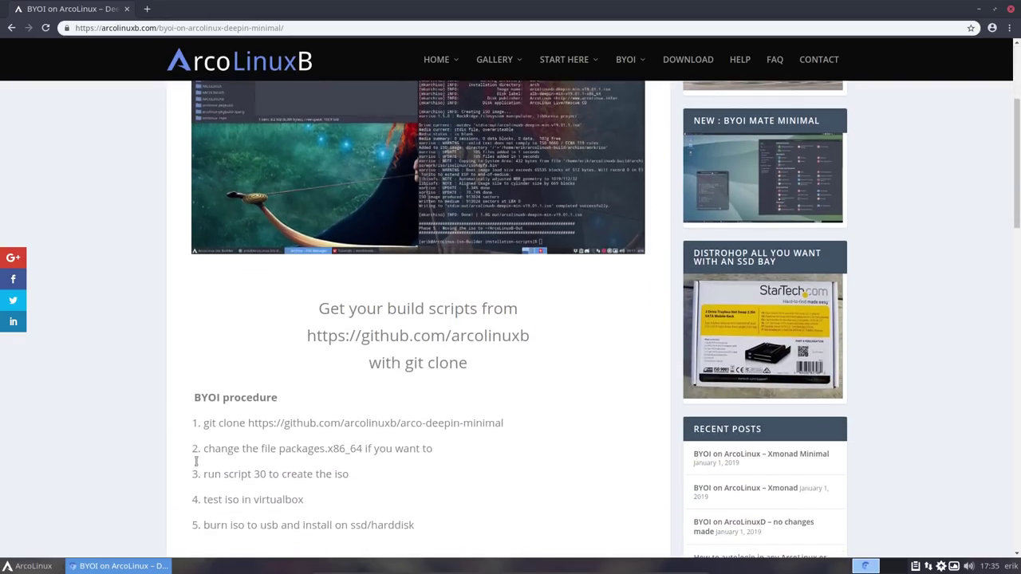
{"action": "scroll", "coordinate": [434, 444], "scroll_direction": "down", "scroll_amount": 3}
{"action": "scroll", "coordinate": [500, 405], "scroll_direction": "down", "scroll_amount": 8}
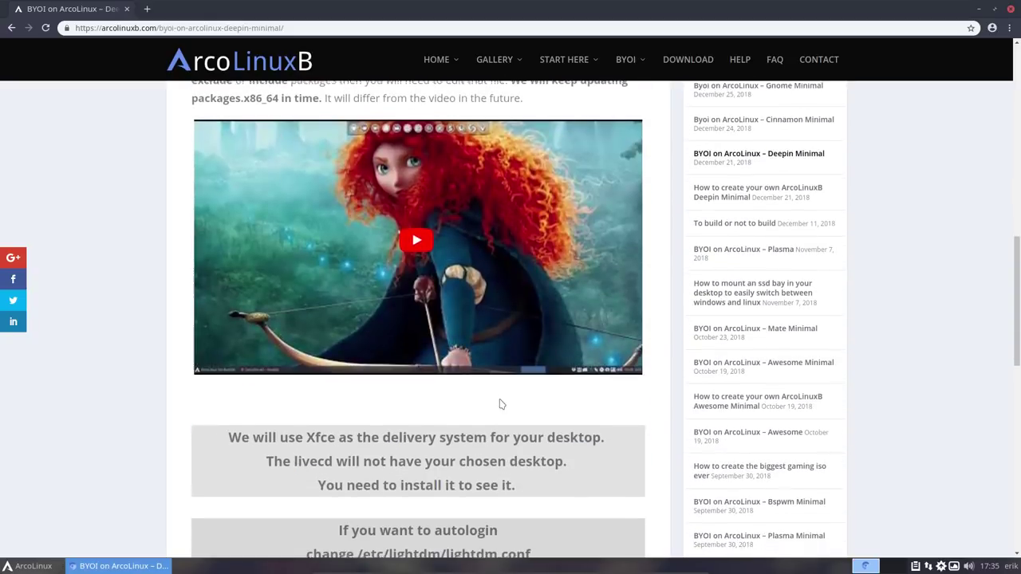
{"action": "scroll", "coordinate": [354, 282], "scroll_direction": "down", "scroll_amount": 2}
{"action": "scroll", "coordinate": [354, 344], "scroll_direction": "down", "scroll_amount": 2}
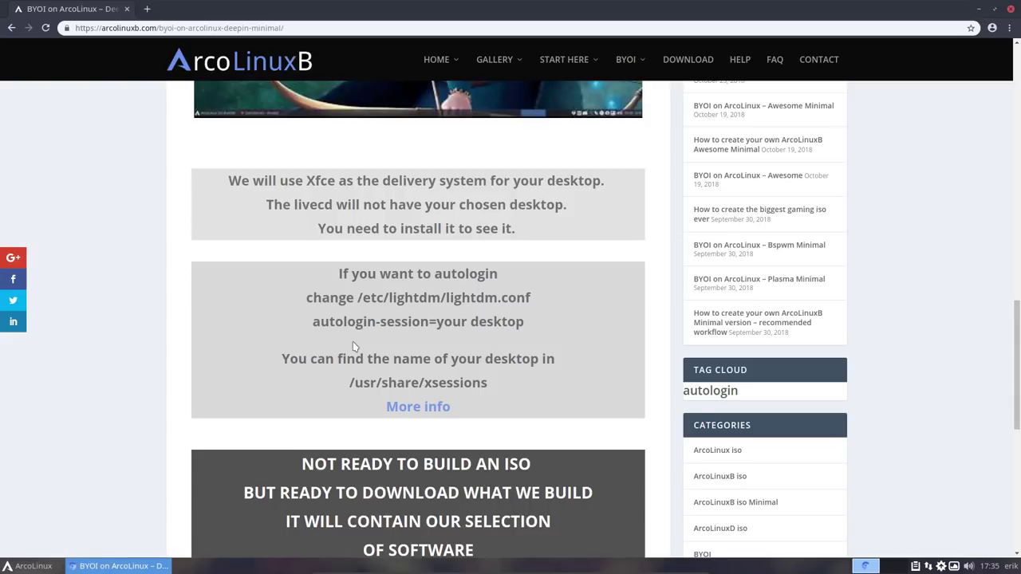
Review the autologin instructions, highlighting /etc/lightdm/lightdm.conf and the autologin-session line, and return to the start of the article.
{"action": "scroll", "coordinate": [354, 346], "scroll_direction": "up", "scroll_amount": 2}
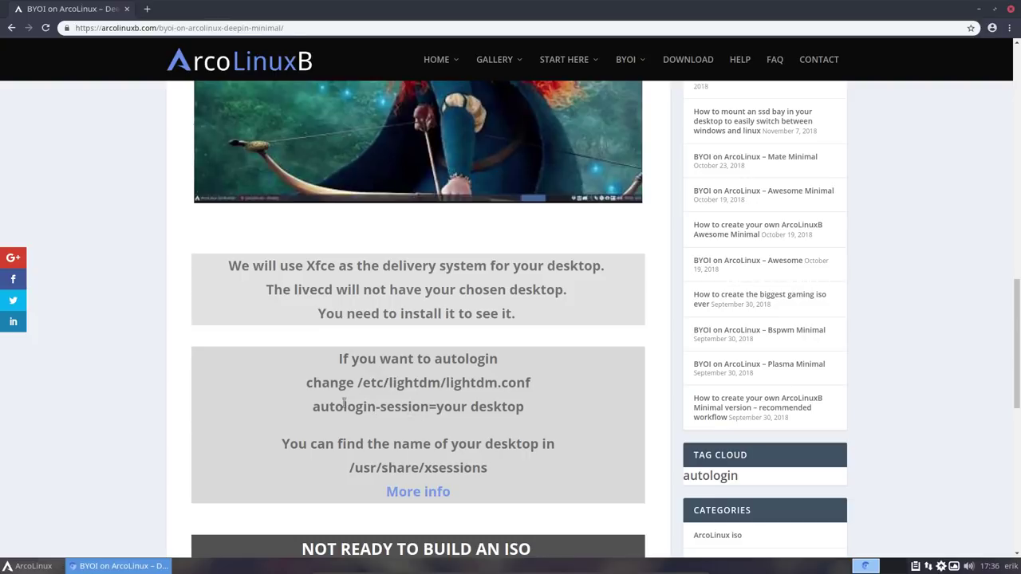
{"action": "left_click_drag", "start_coordinate": [357, 381], "coordinate": [529, 378]}
{"action": "left_click_drag", "start_coordinate": [367, 406], "coordinate": [493, 409]}
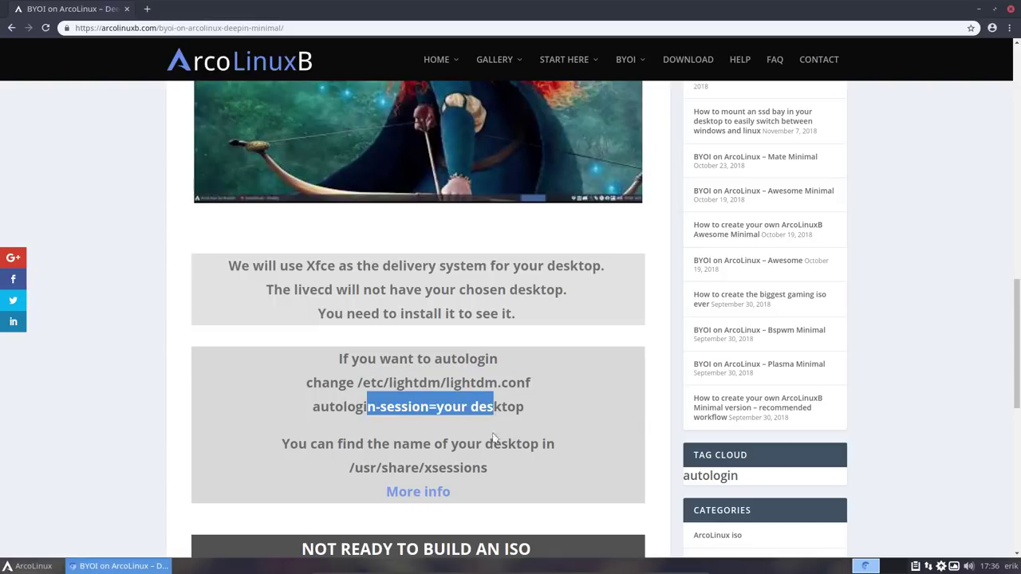
{"action": "scroll", "coordinate": [532, 459], "scroll_direction": "up", "scroll_amount": 4}
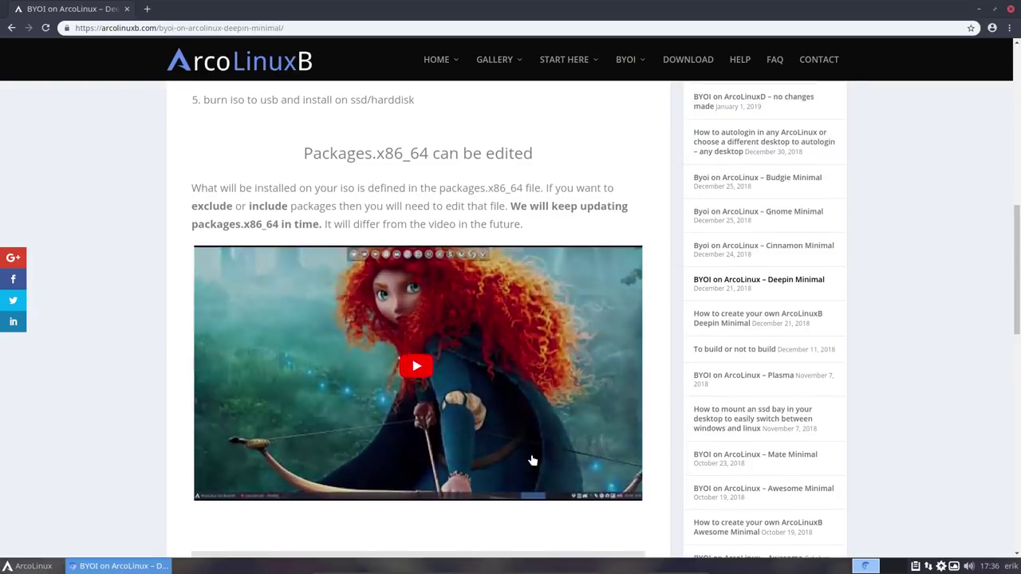
{"action": "scroll", "coordinate": [532, 460], "scroll_direction": "up", "scroll_amount": 5}
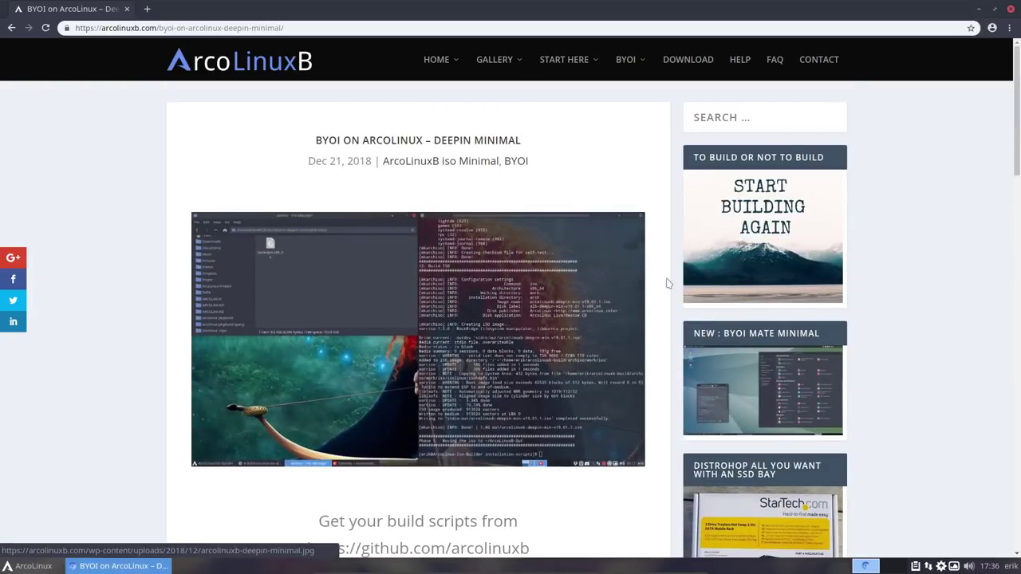
Go to arcolinux.info, open the article on acquiring a high speed data server, and view its DataCenter picture enlarged.
{"action": "mouse_move", "coordinate": [641, 61]}
{"action": "mouse_move", "coordinate": [665, 170]}
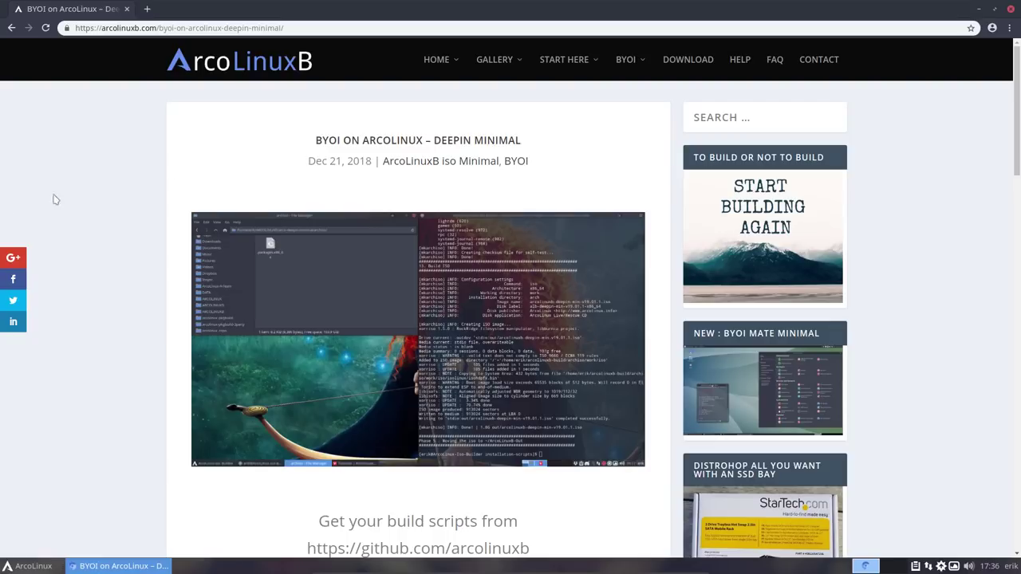
{"action": "mouse_move", "coordinate": [449, 61]}
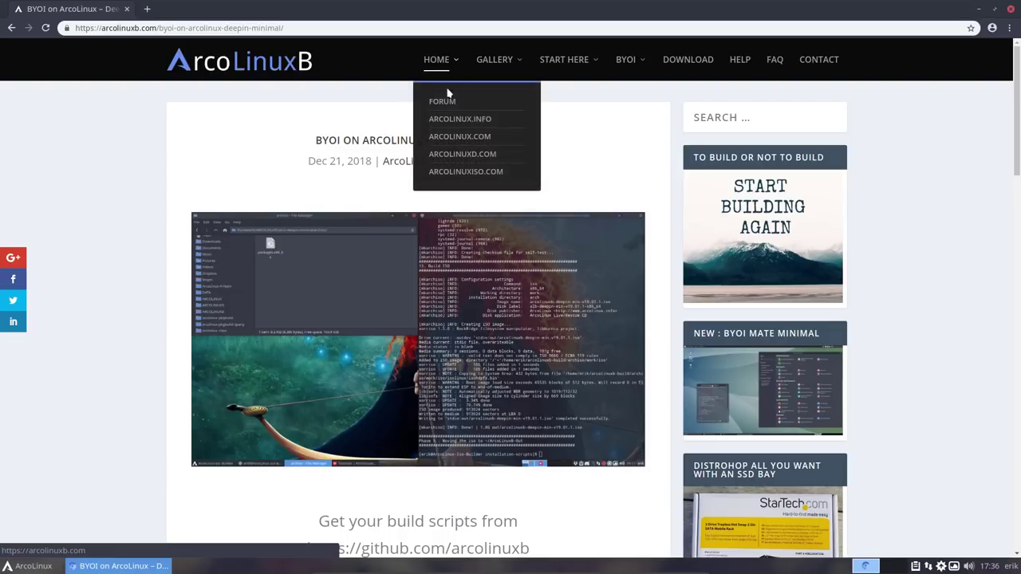
{"action": "left_click", "coordinate": [446, 120]}
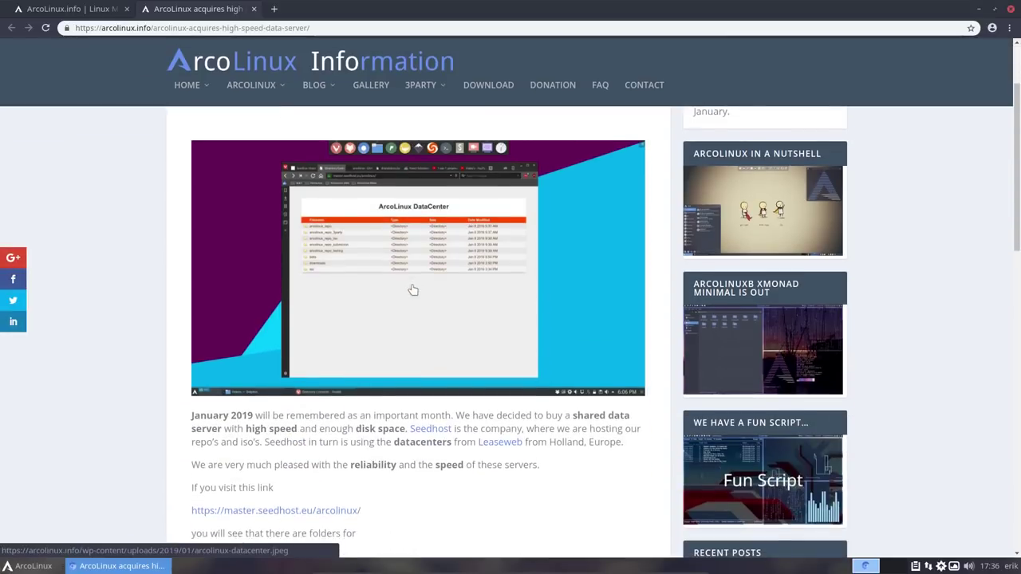
{"action": "left_click", "coordinate": [406, 275]}
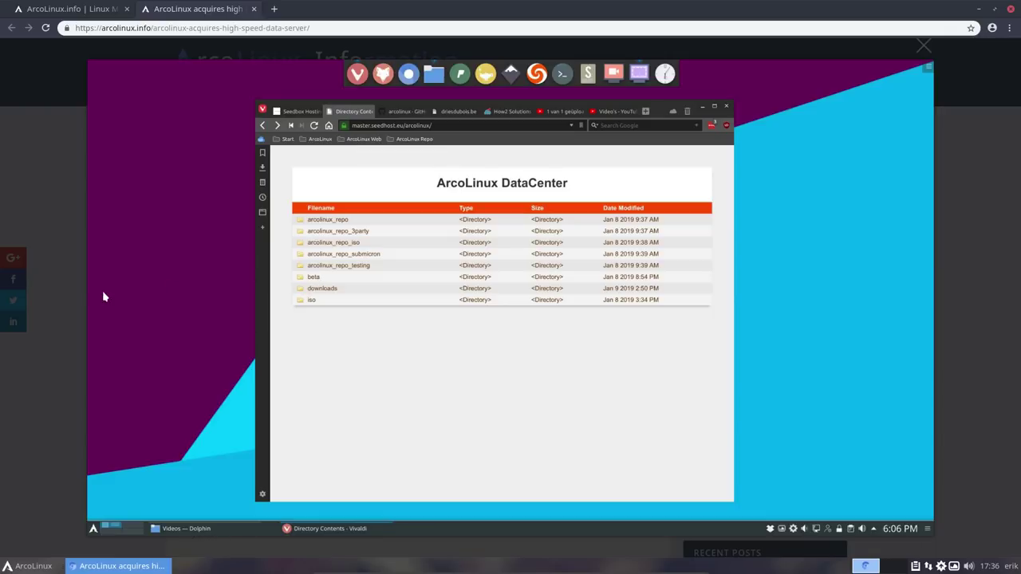
{"action": "left_click", "coordinate": [65, 294]}
Follow the article's link to master.seedhost.eu/arcolinux/, list the iso folder, and check the current date in the system calendar.
{"action": "scroll", "coordinate": [66, 297], "scroll_direction": "down", "scroll_amount": 3}
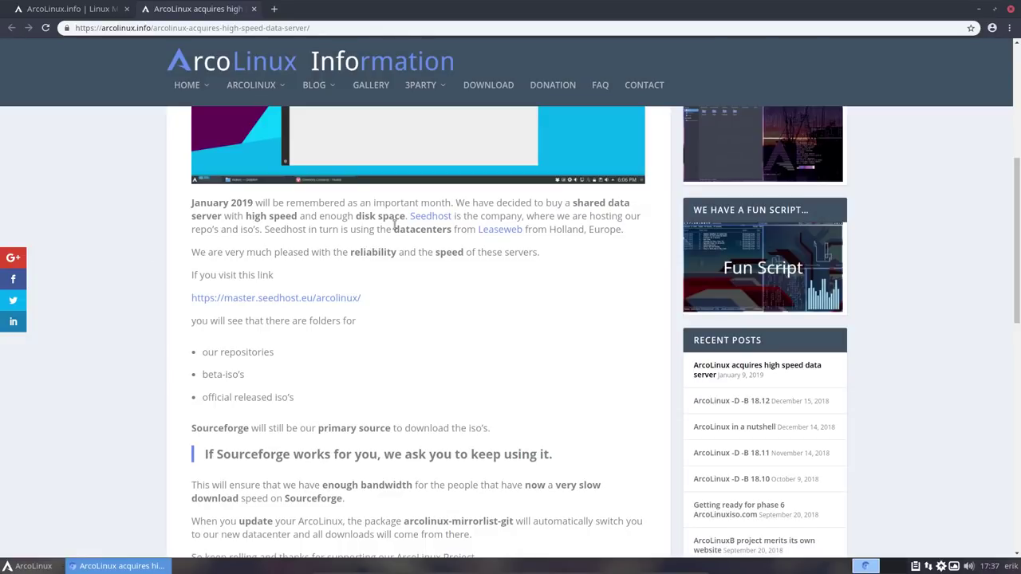
{"action": "left_click", "coordinate": [317, 300]}
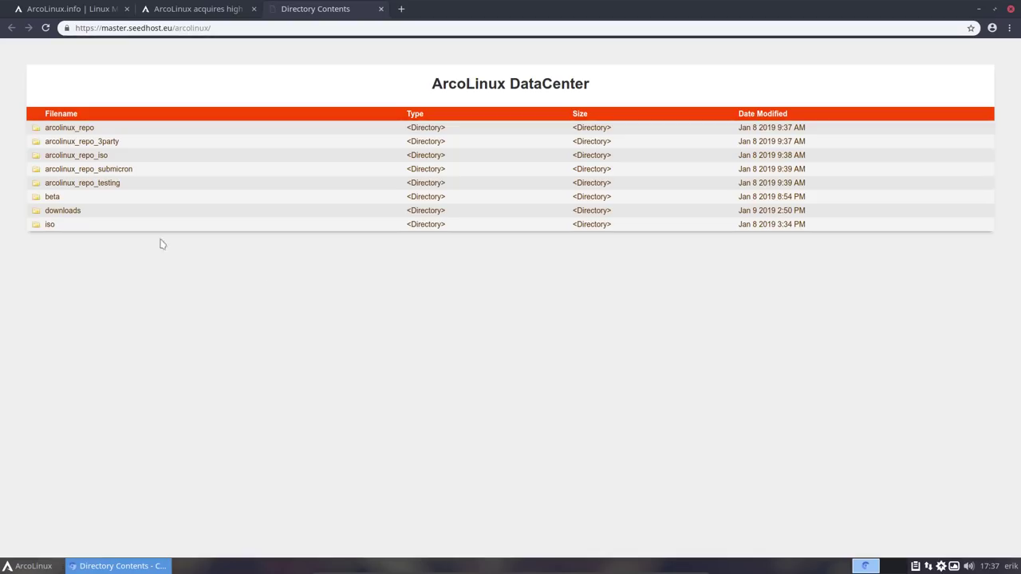
{"action": "left_click", "coordinate": [50, 226]}
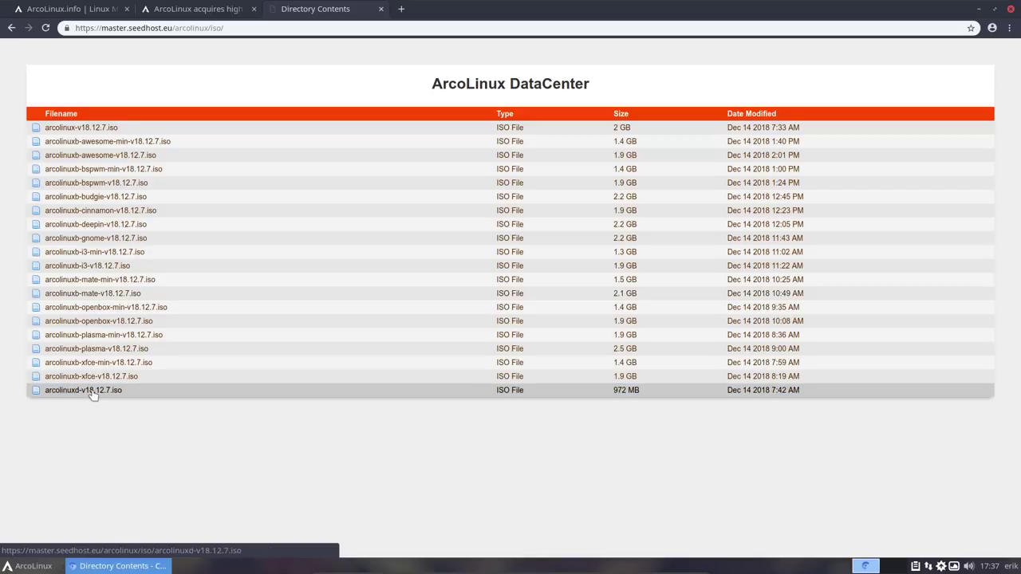
{"action": "left_click", "coordinate": [992, 566]}
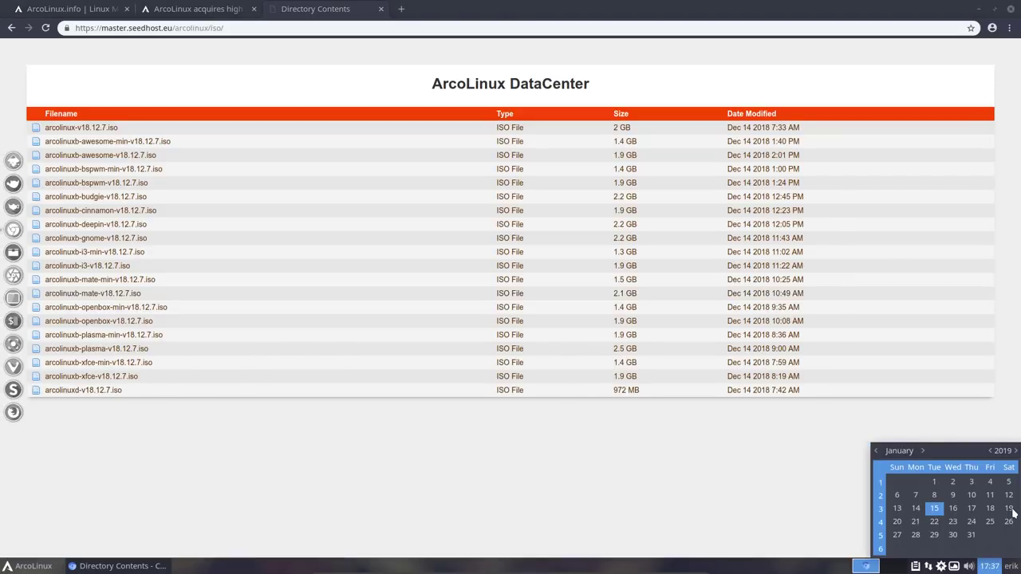
{"action": "left_click", "coordinate": [442, 496]}
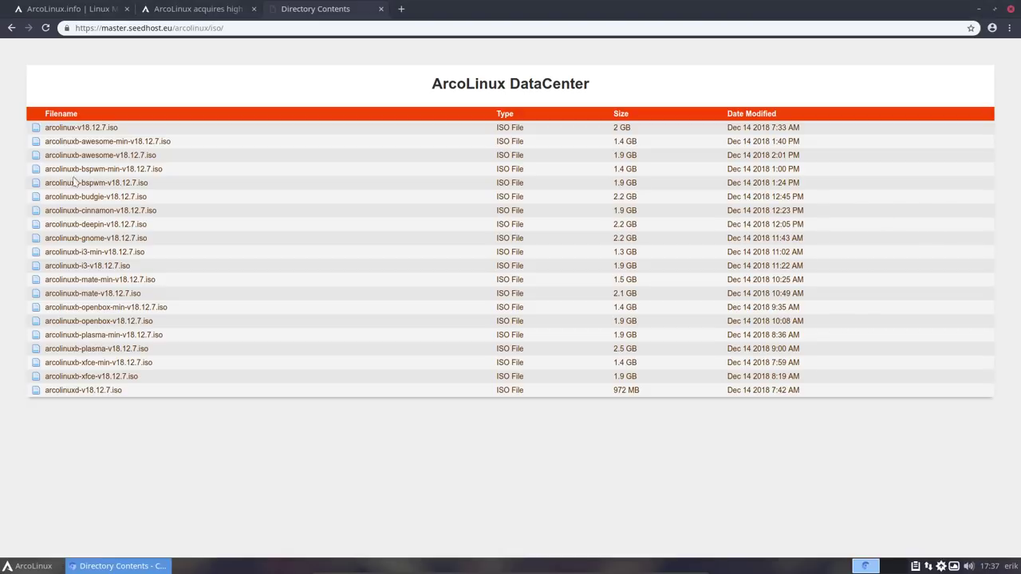
Examine the ISO files in the DataCenter's beta folder, return to the main directory listing, and close the browser.
{"action": "left_click", "coordinate": [11, 28]}
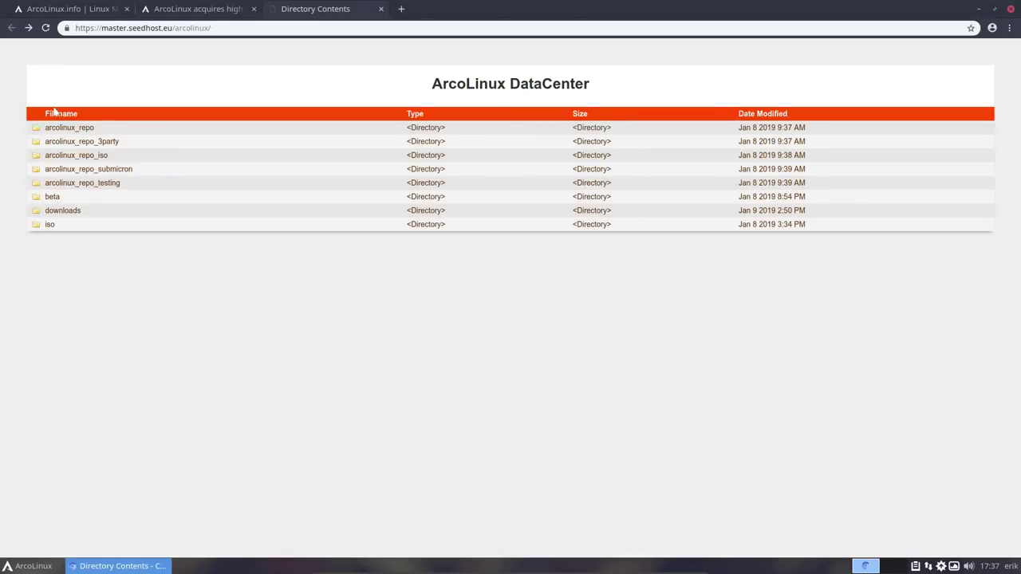
{"action": "left_click", "coordinate": [52, 196]}
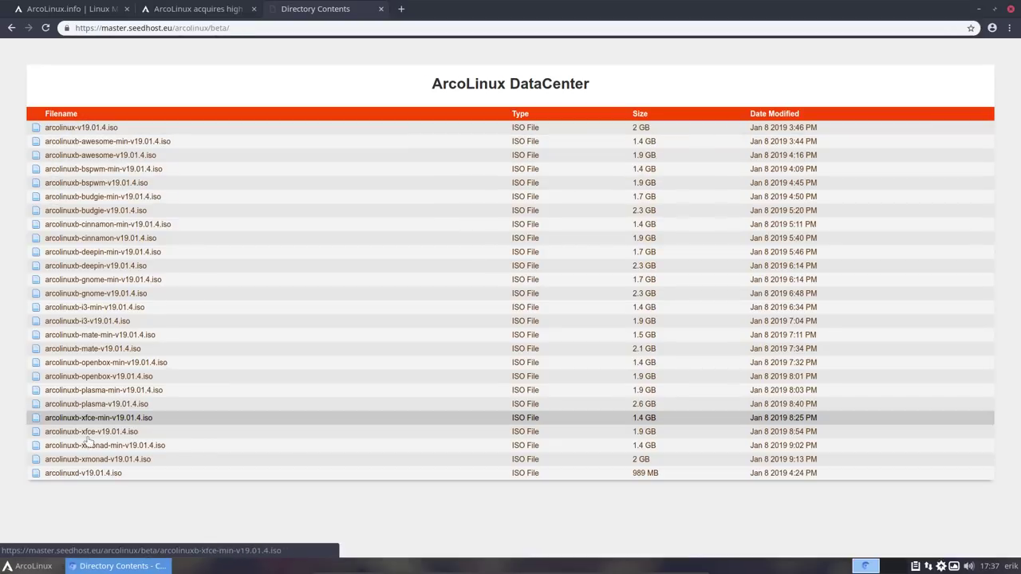
{"action": "left_click", "coordinate": [11, 28]}
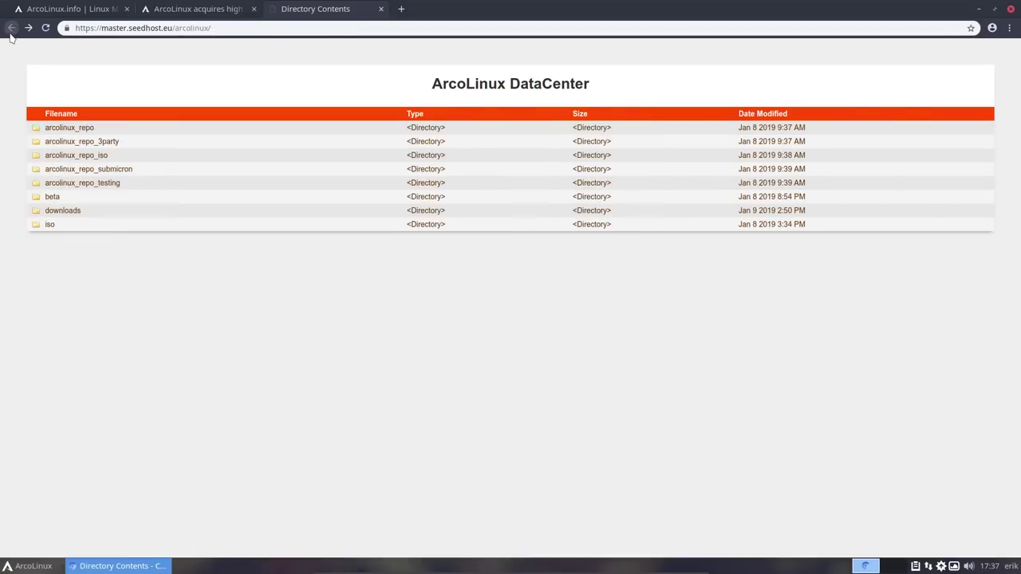
{"action": "left_click", "coordinate": [52, 197]}
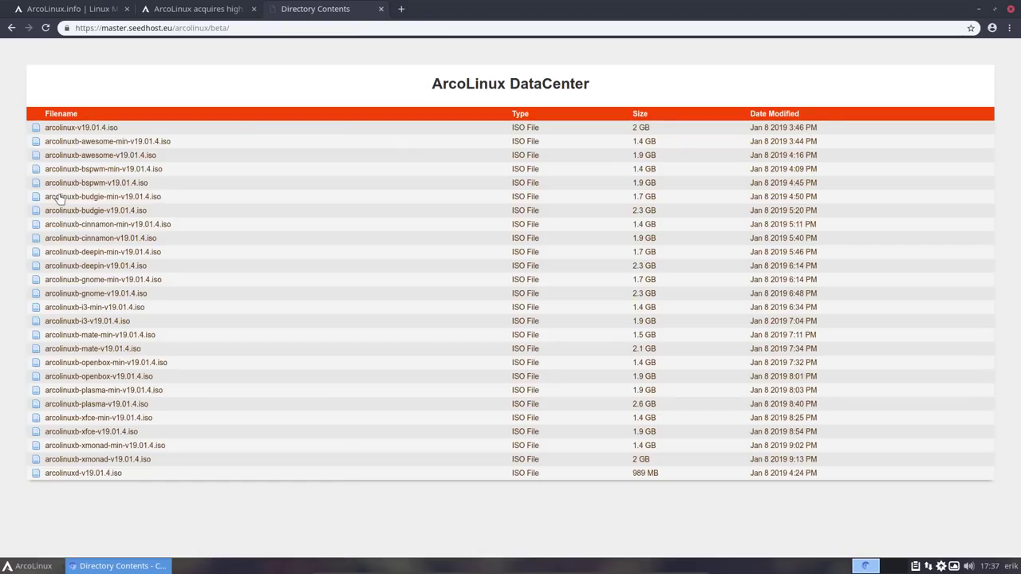
{"action": "left_click", "coordinate": [11, 28]}
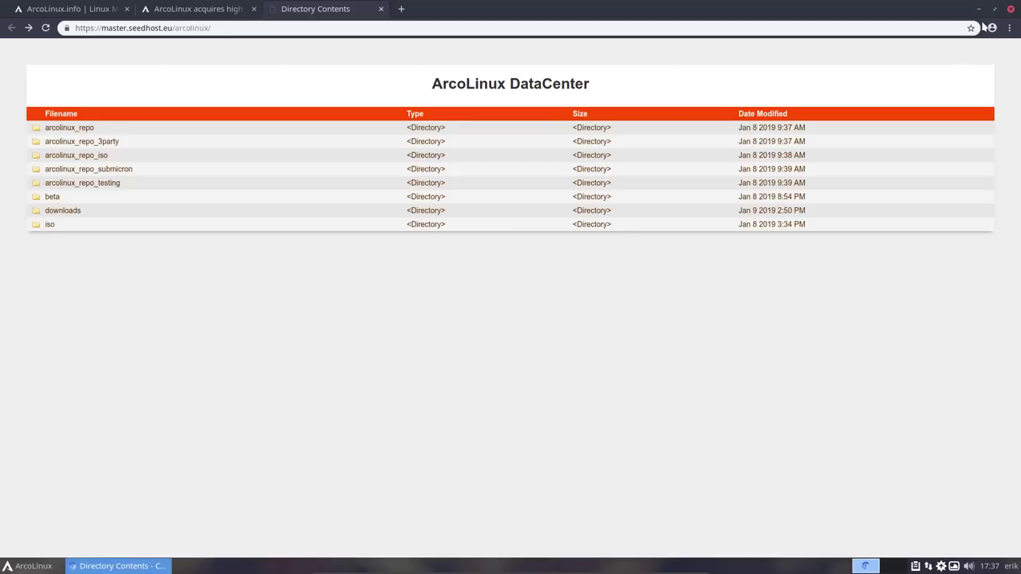
{"action": "left_click", "coordinate": [1011, 10]}
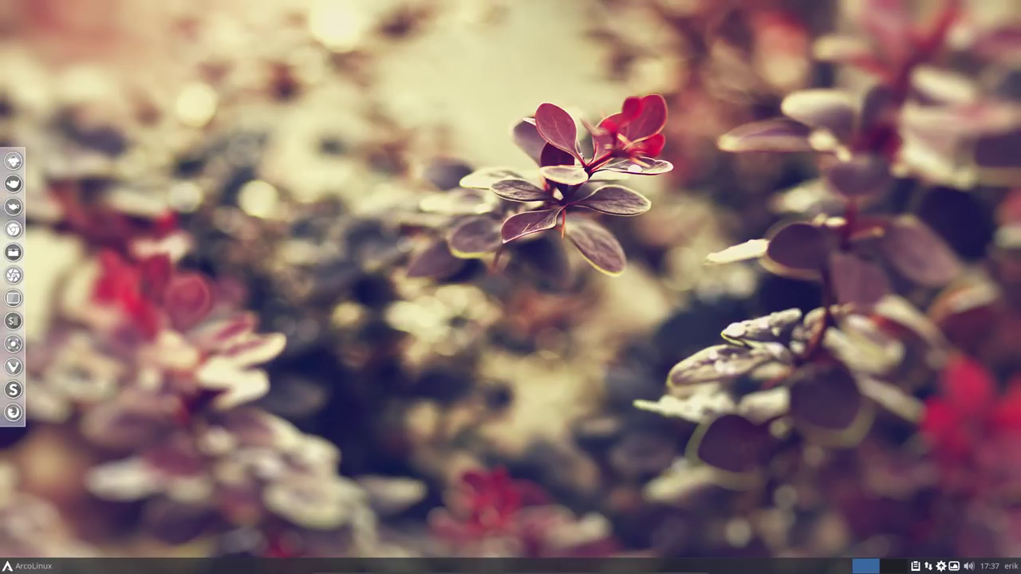
Open the ArcoLinux editions web page from ArcoLinux Hello, and continue from there to arcolinuxd.com.
{"action": "left_click", "coordinate": [24, 565]}
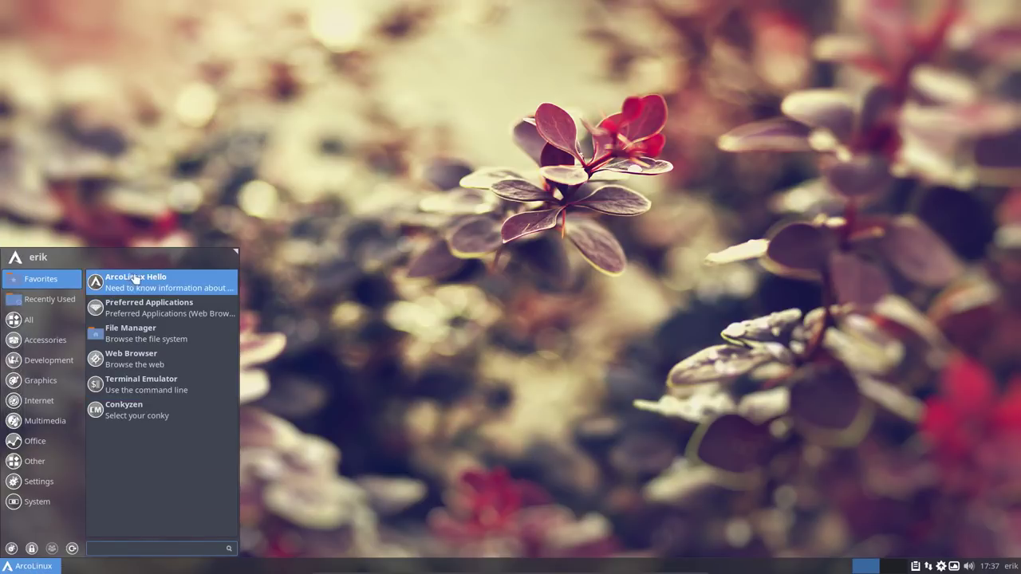
{"action": "left_click", "coordinate": [504, 267]}
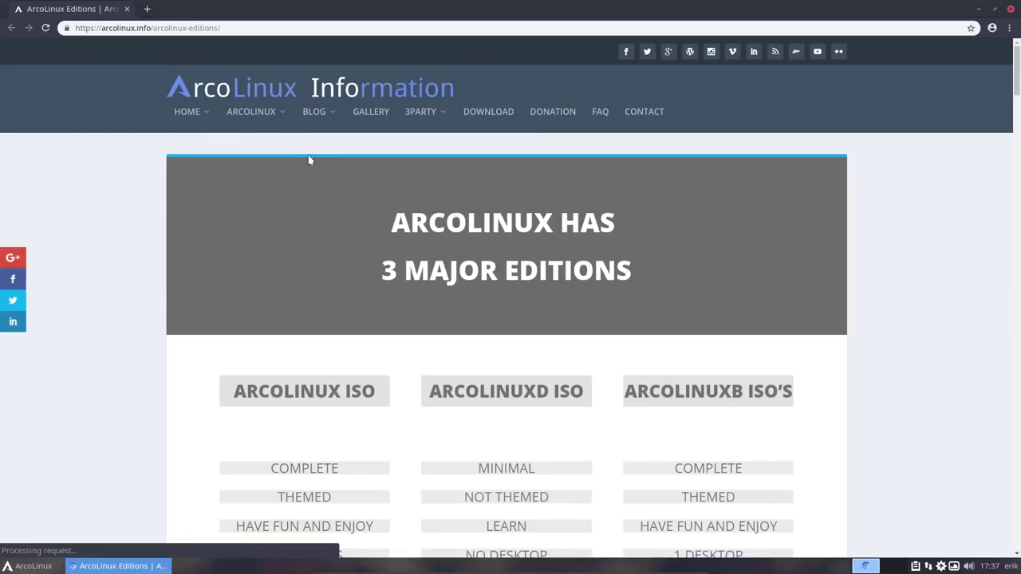
{"action": "mouse_move", "coordinate": [207, 115]}
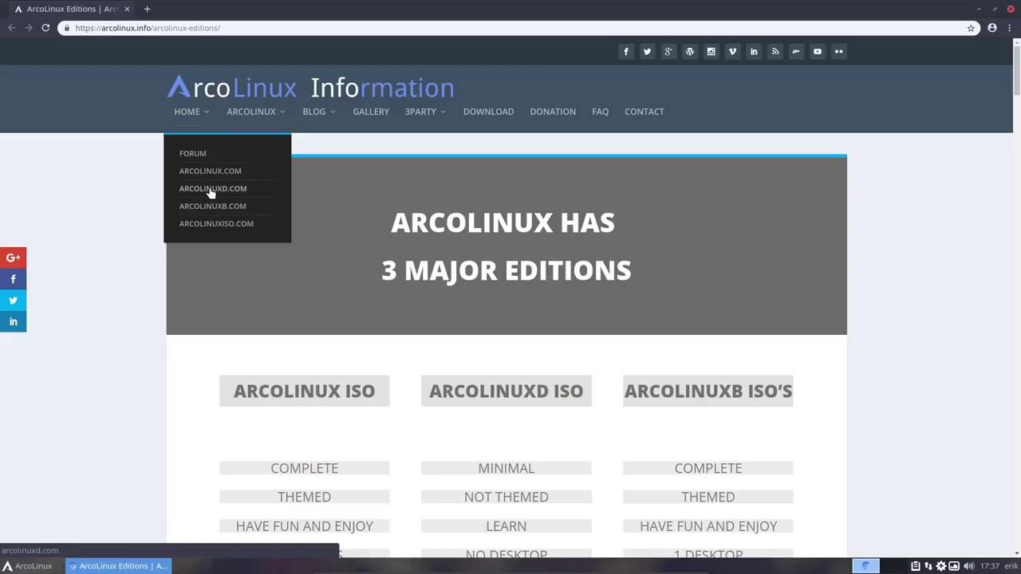
{"action": "left_click", "coordinate": [230, 191]}
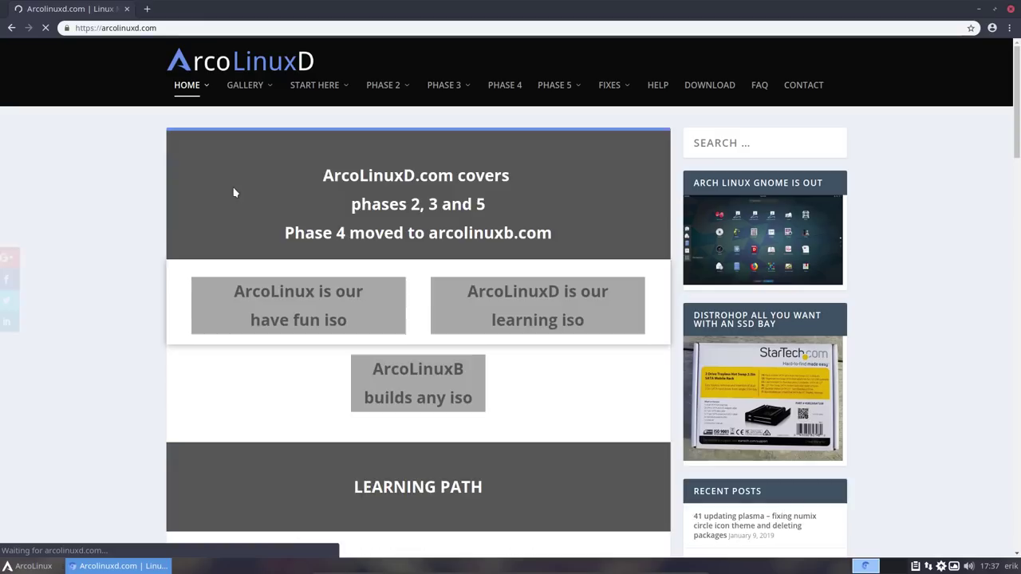
Open the Xmonad Gallery article from the Phase 3 Xmonad section and look through its content.
{"action": "mouse_move", "coordinate": [453, 94]}
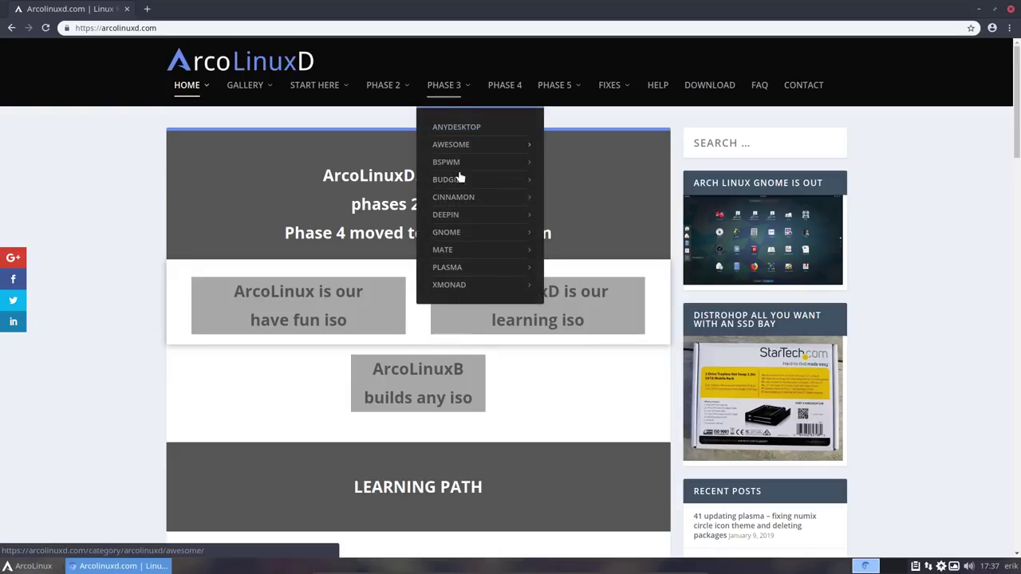
{"action": "mouse_move", "coordinate": [449, 287]}
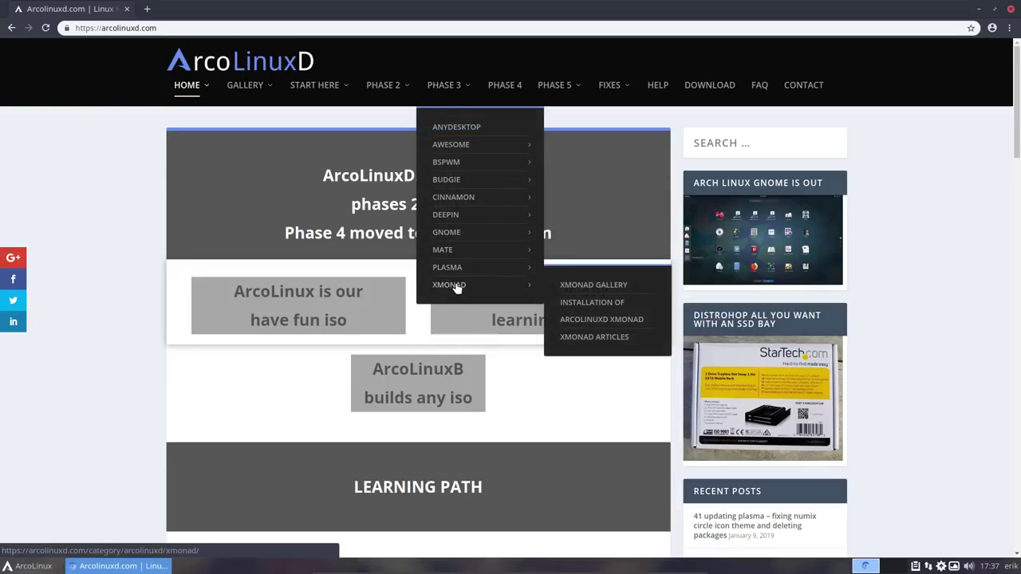
{"action": "left_click", "coordinate": [586, 286]}
{"action": "scroll", "coordinate": [589, 353], "scroll_direction": "down", "scroll_amount": 5}
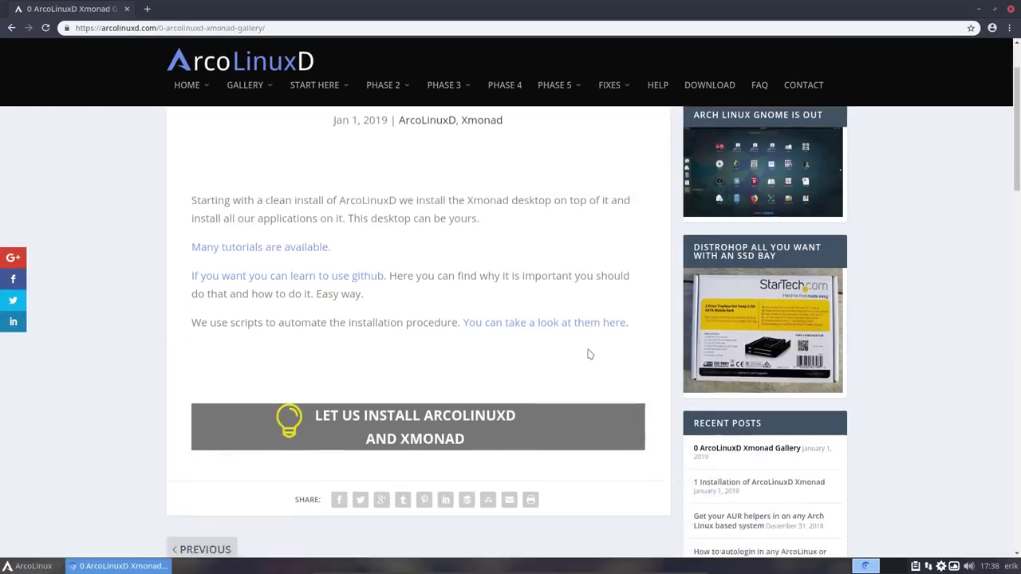
{"action": "scroll", "coordinate": [588, 354], "scroll_direction": "up", "scroll_amount": 3}
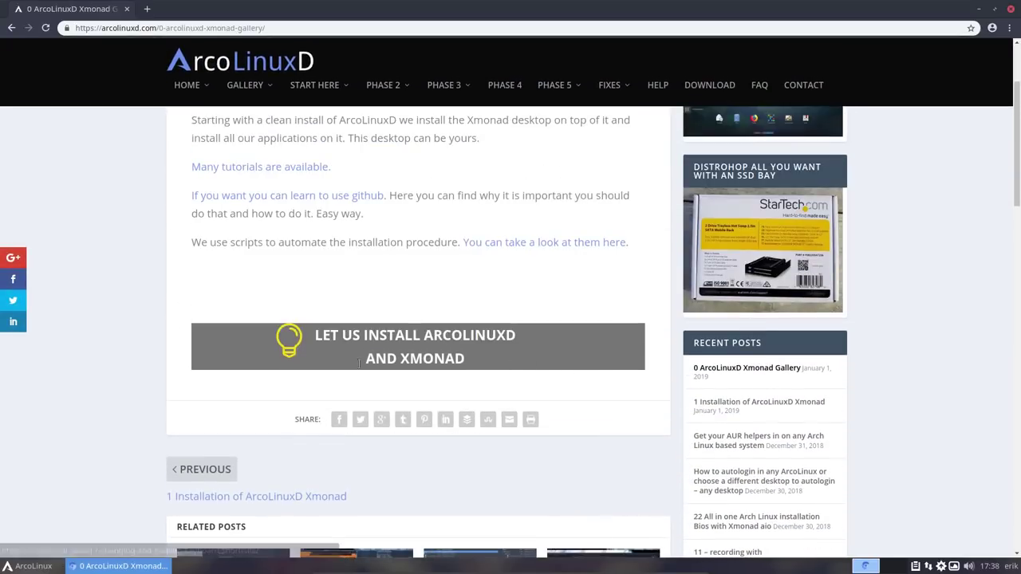
Go to the Xmonad category, skim the article on installing ArcoLinuxD Xmonad, and return to highlight the Xmonad category heading.
{"action": "left_click", "coordinate": [291, 345]}
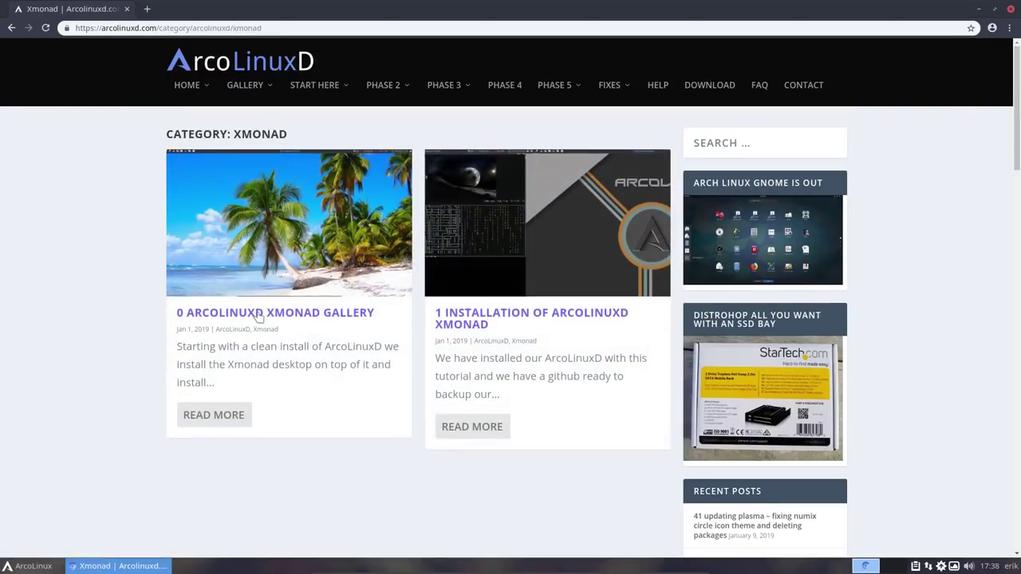
{"action": "left_click", "coordinate": [525, 318]}
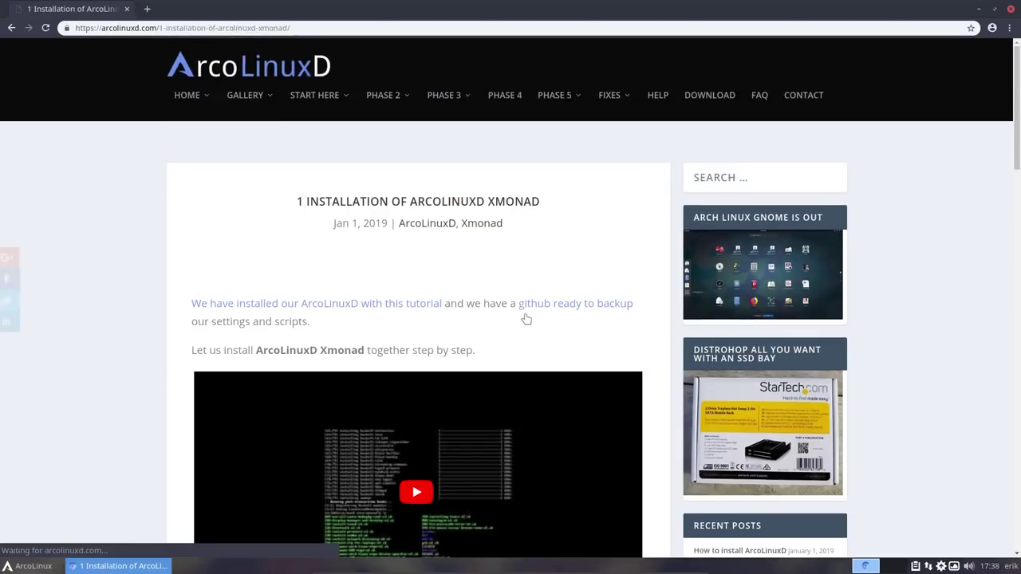
{"action": "scroll", "coordinate": [525, 319], "scroll_direction": "down", "scroll_amount": 3}
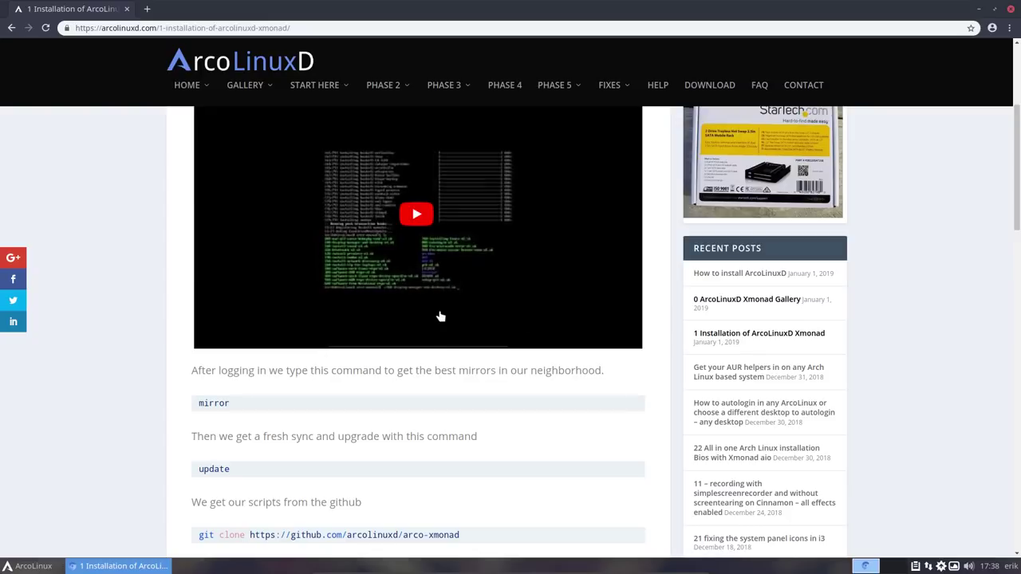
{"action": "scroll", "coordinate": [409, 303], "scroll_direction": "down", "scroll_amount": 3}
{"action": "key", "text": "End"}
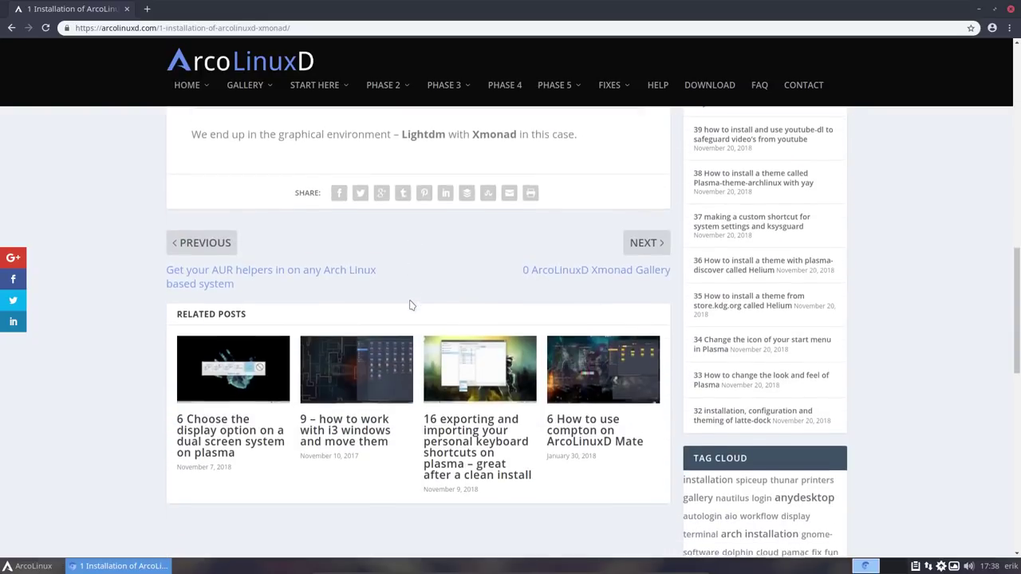
{"action": "scroll", "coordinate": [417, 319], "scroll_direction": "up", "scroll_amount": 15}
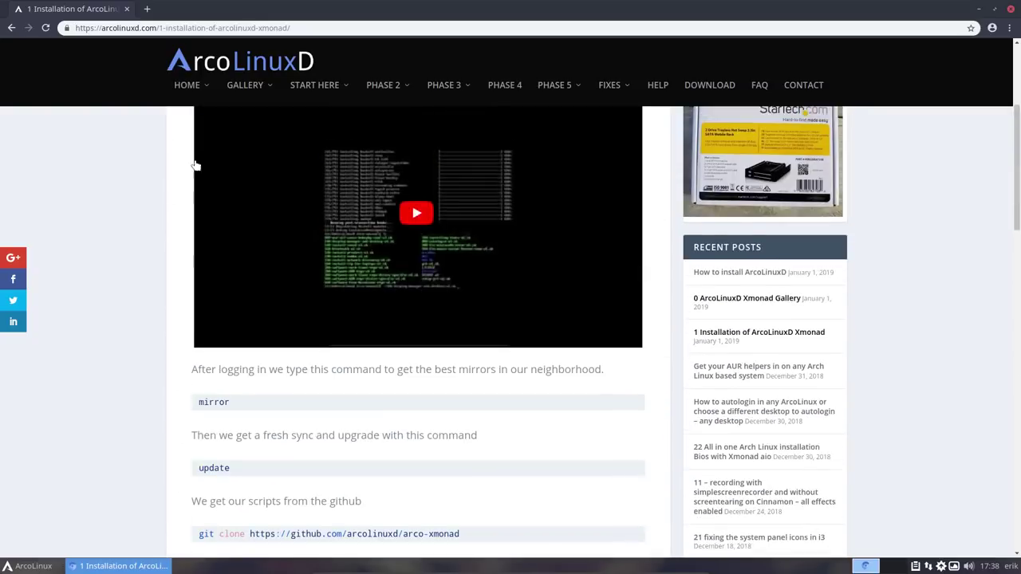
{"action": "left_click", "coordinate": [12, 29]}
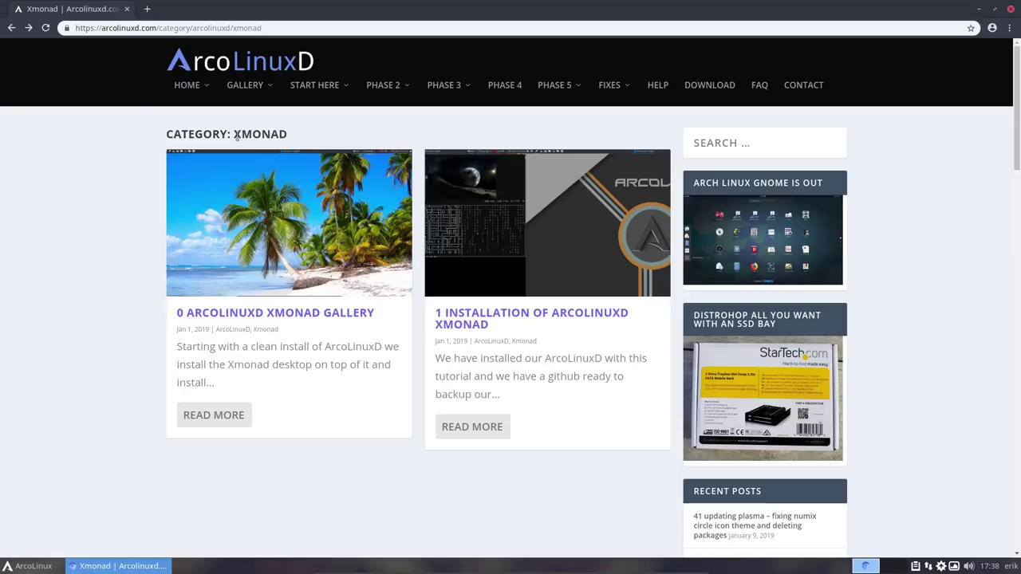
{"action": "left_click_drag", "start_coordinate": [236, 134], "coordinate": [291, 145]}
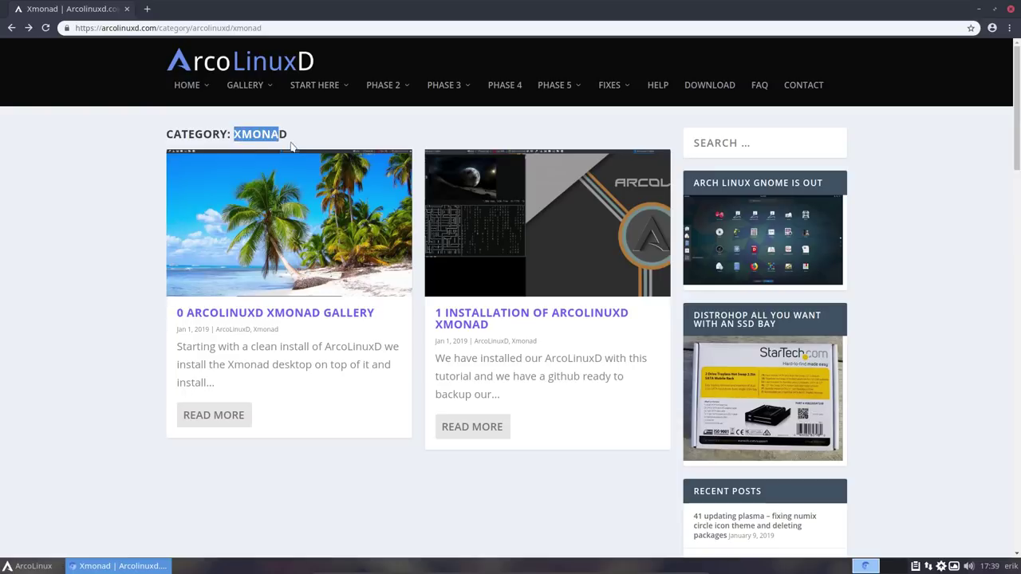
Go to arcolinux.info and open the ArcoLinux Beta page.
{"action": "mouse_move", "coordinate": [182, 94]}
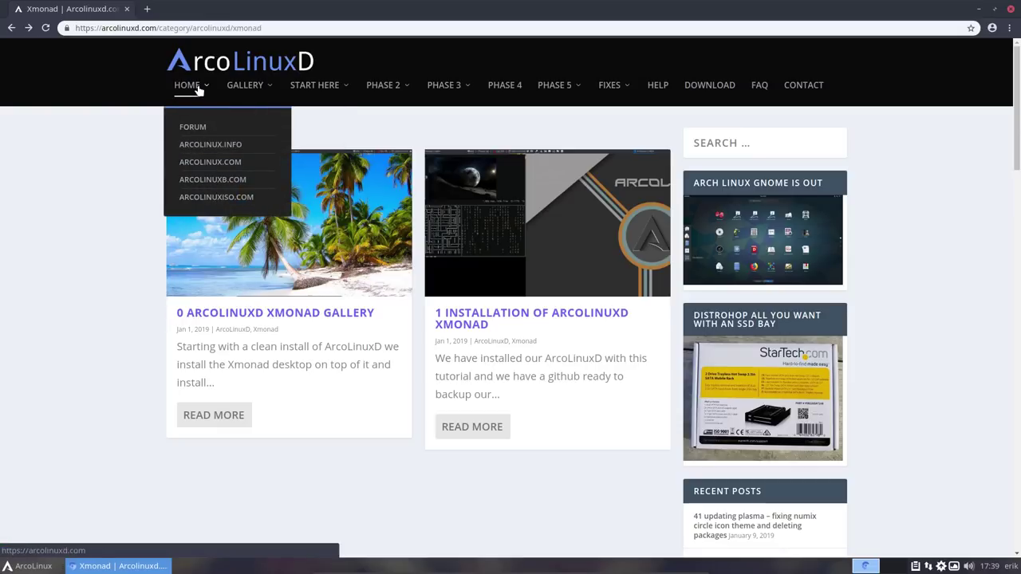
{"action": "left_click", "coordinate": [203, 147]}
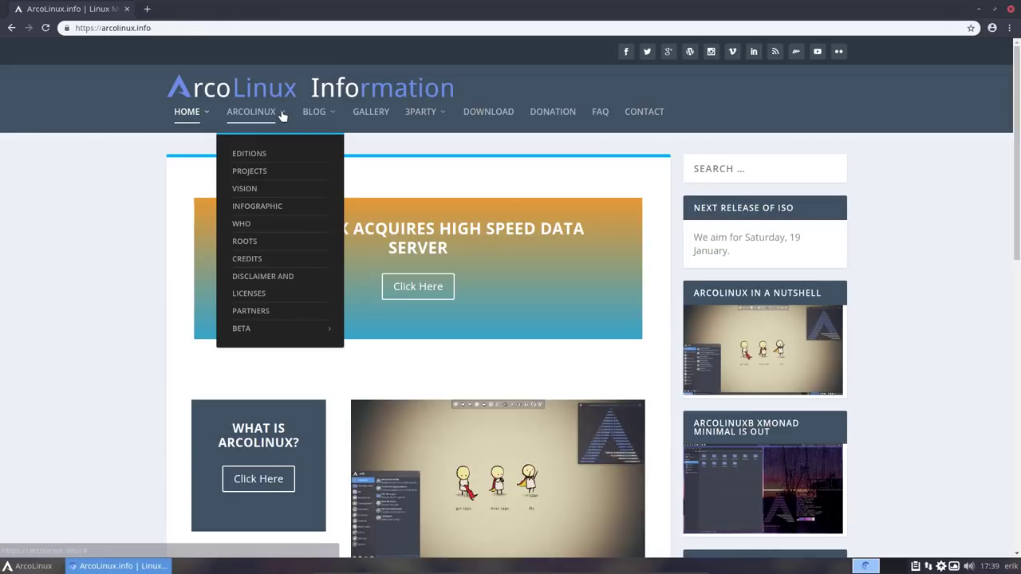
{"action": "mouse_move", "coordinate": [280, 330]}
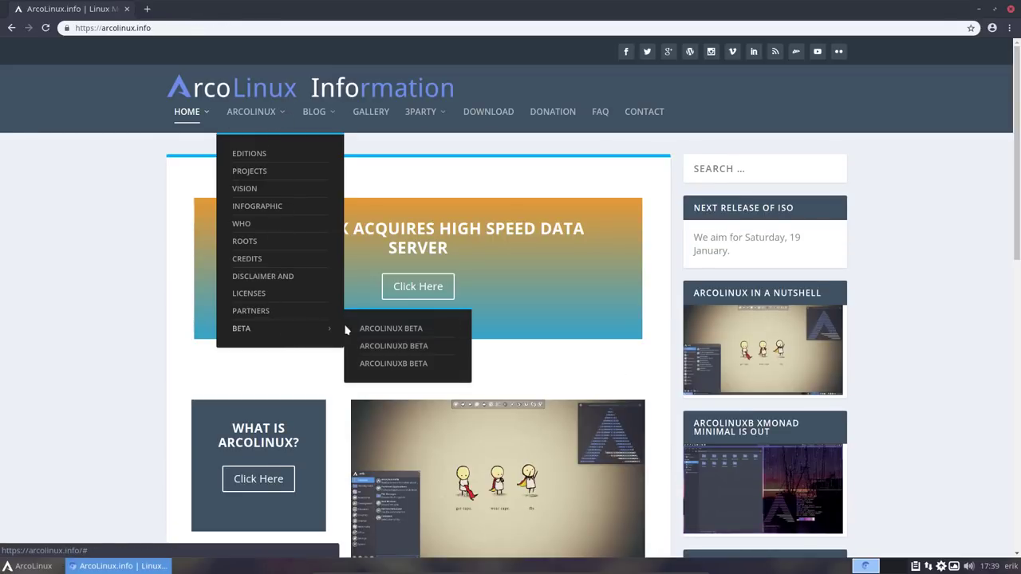
{"action": "left_click", "coordinate": [380, 328]}
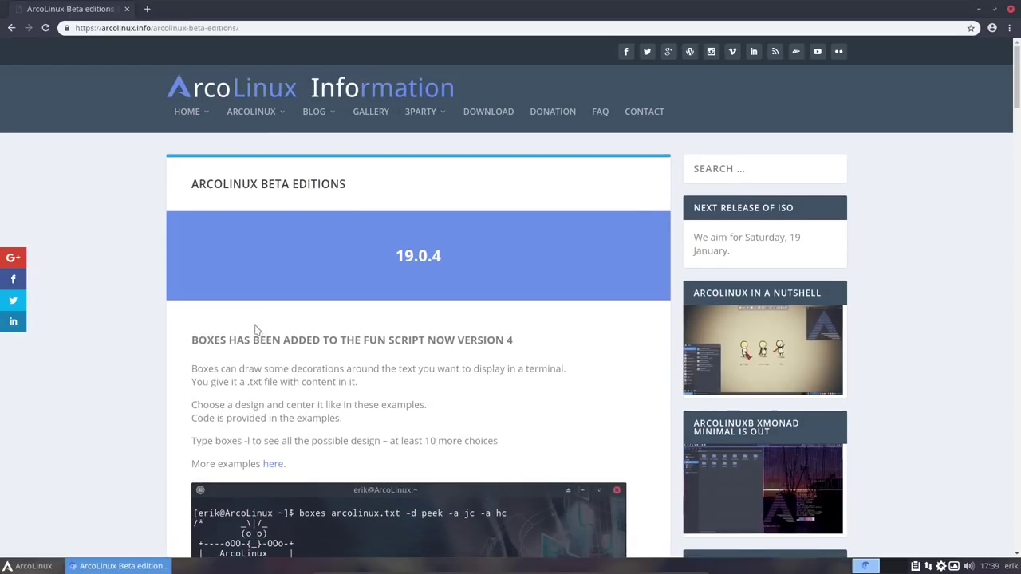
Review the beta release notes from 19.0.4 down to 19.0.2, highlighting the version number in the Calamares 3.2 heading.
{"action": "scroll", "coordinate": [157, 316], "scroll_direction": "down", "scroll_amount": 1}
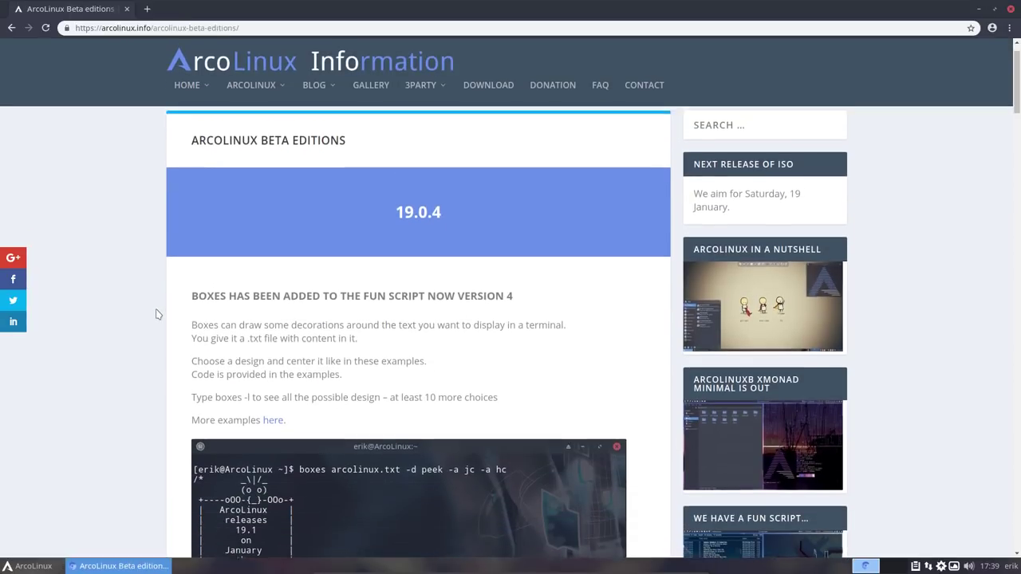
{"action": "scroll", "coordinate": [157, 314], "scroll_direction": "down", "scroll_amount": 15}
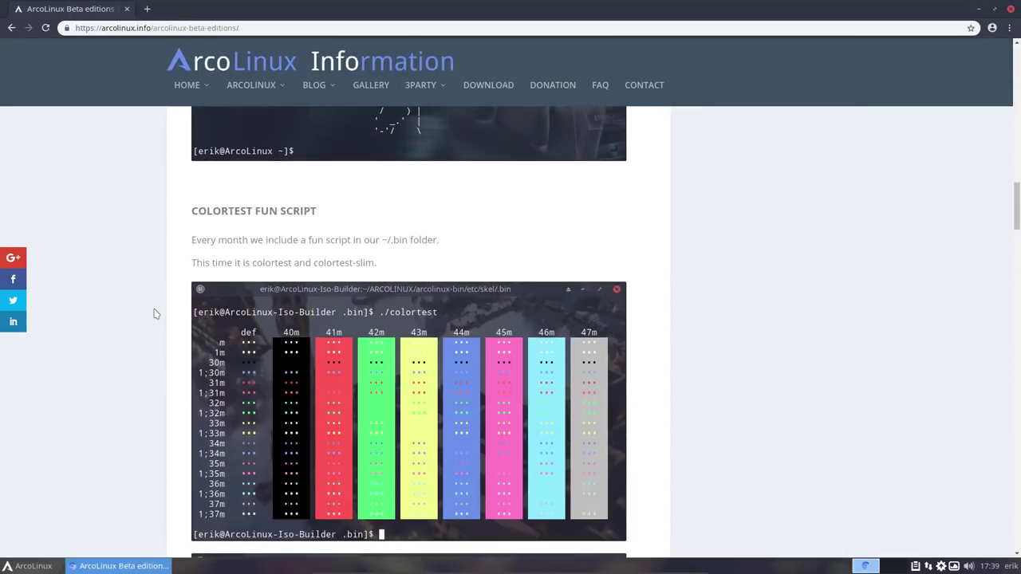
{"action": "scroll", "coordinate": [156, 314], "scroll_direction": "down", "scroll_amount": 20}
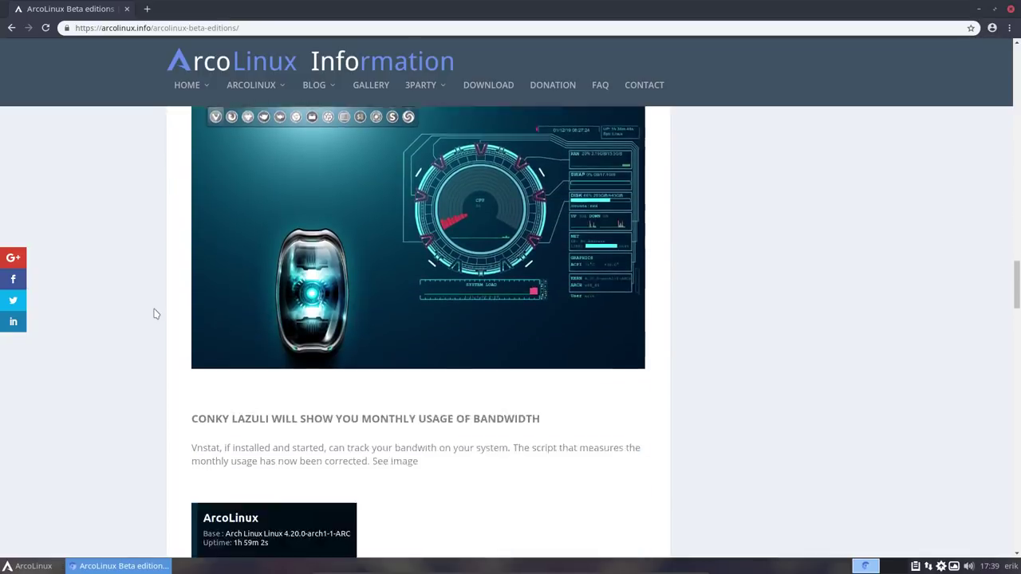
{"action": "scroll", "coordinate": [156, 314], "scroll_direction": "down", "scroll_amount": 14}
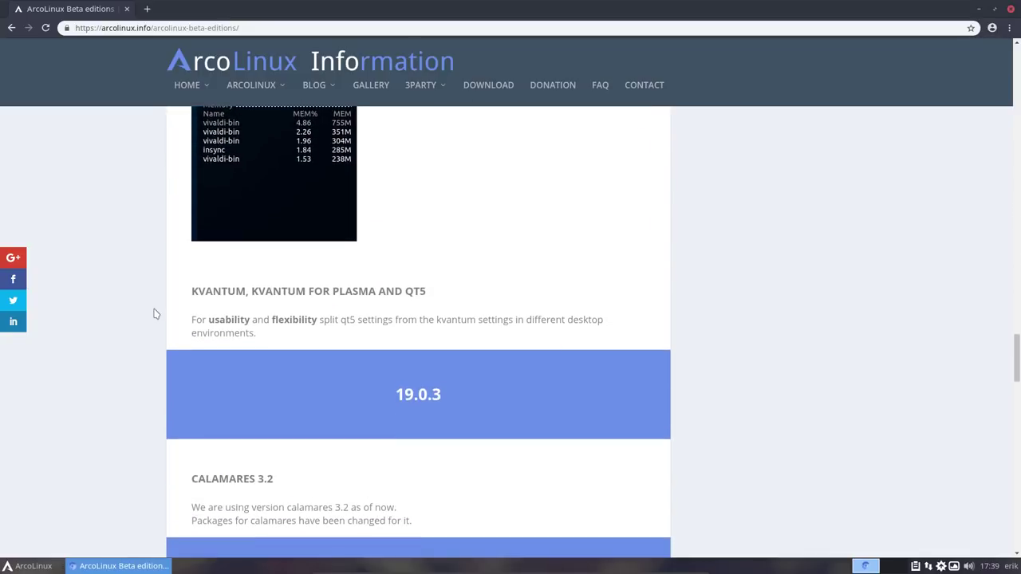
{"action": "scroll", "coordinate": [156, 313], "scroll_direction": "down", "scroll_amount": 5}
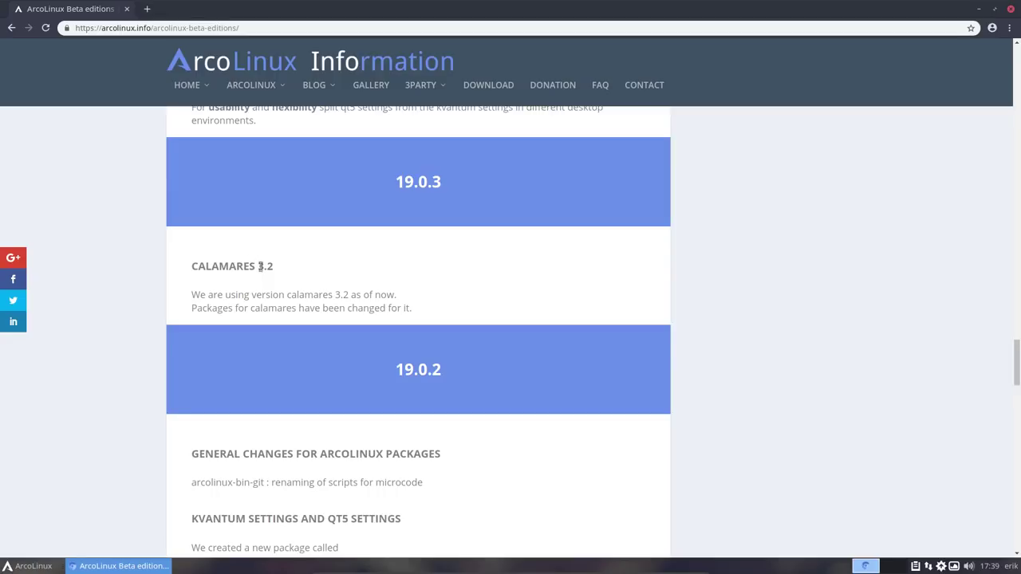
{"action": "left_click_drag", "start_coordinate": [260, 266], "coordinate": [281, 269]}
{"action": "scroll", "coordinate": [258, 237], "scroll_direction": "up", "scroll_amount": 5}
{"action": "scroll", "coordinate": [258, 232], "scroll_direction": "up", "scroll_amount": 15}
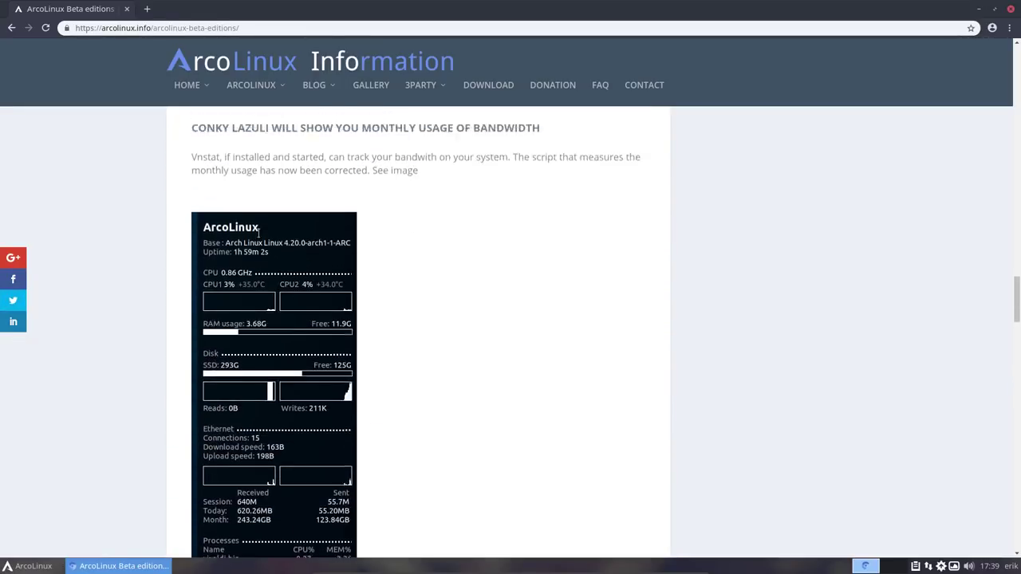
Examine the VirtualBox 6.0 release section in the beta notes and highlight the packages kvantum-qt5 and kvantum-theme-arc.
{"action": "scroll", "coordinate": [257, 237], "scroll_direction": "down", "scroll_amount": 20}
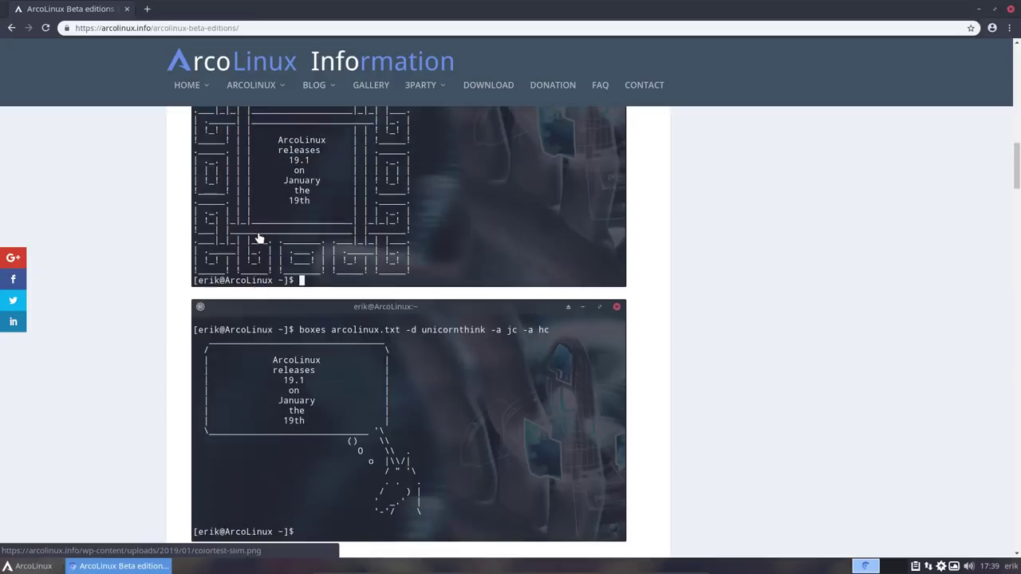
{"action": "scroll", "coordinate": [266, 237], "scroll_direction": "down", "scroll_amount": 5}
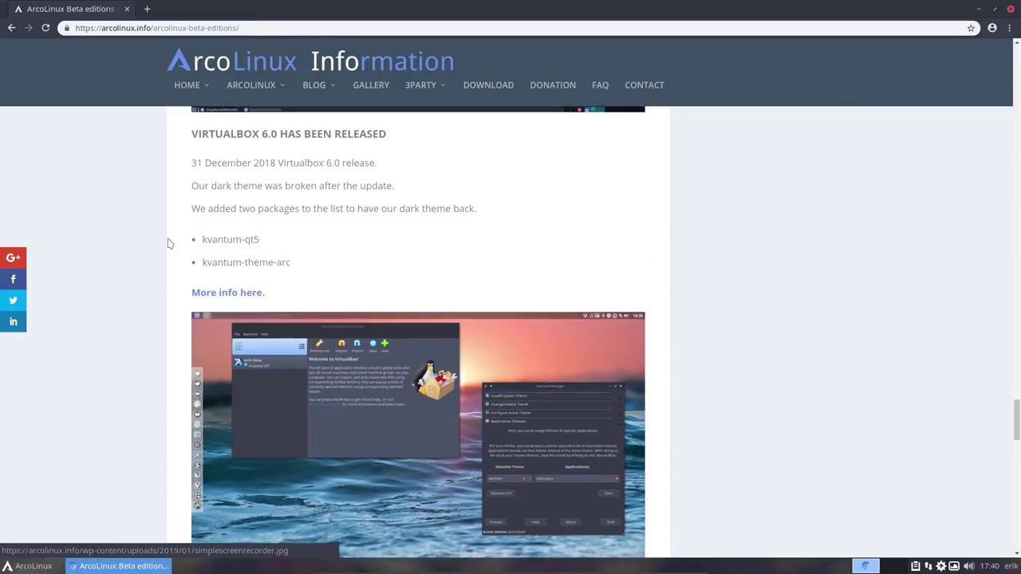
{"action": "scroll", "coordinate": [165, 243], "scroll_direction": "down", "scroll_amount": 4}
{"action": "scroll", "coordinate": [163, 242], "scroll_direction": "down", "scroll_amount": 5}
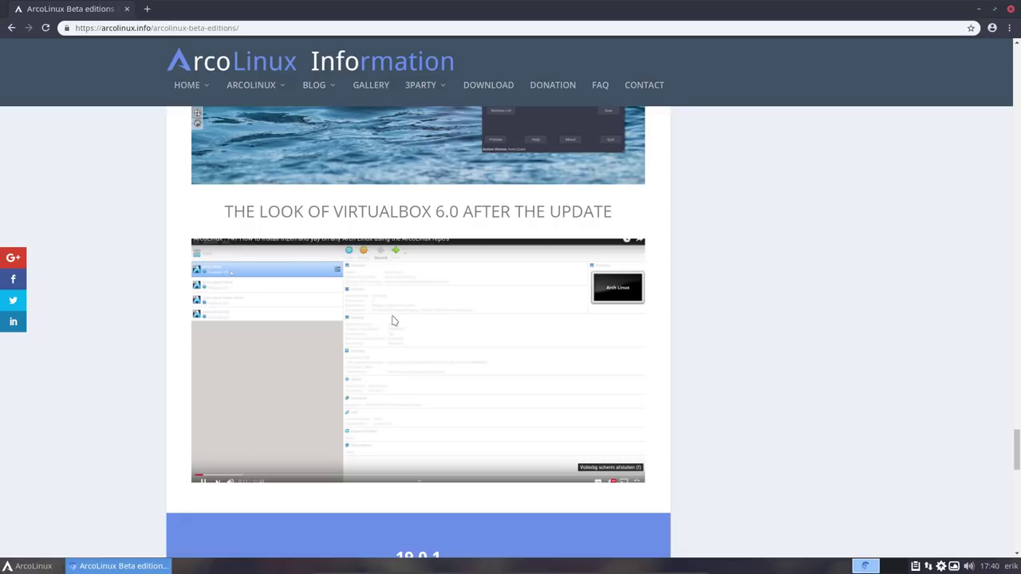
{"action": "scroll", "coordinate": [391, 320], "scroll_direction": "up", "scroll_amount": 1}
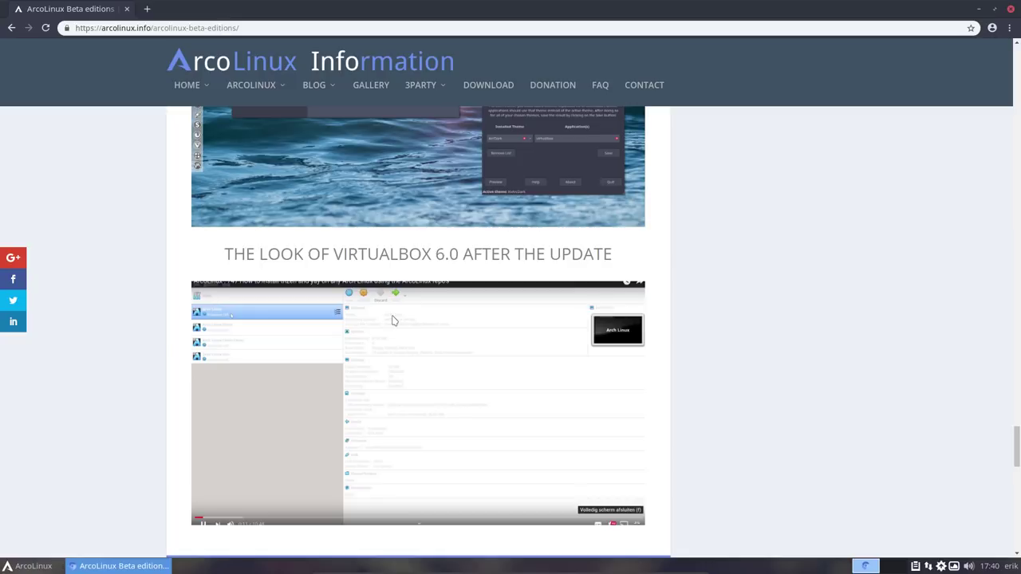
{"action": "scroll", "coordinate": [391, 319], "scroll_direction": "up", "scroll_amount": 10}
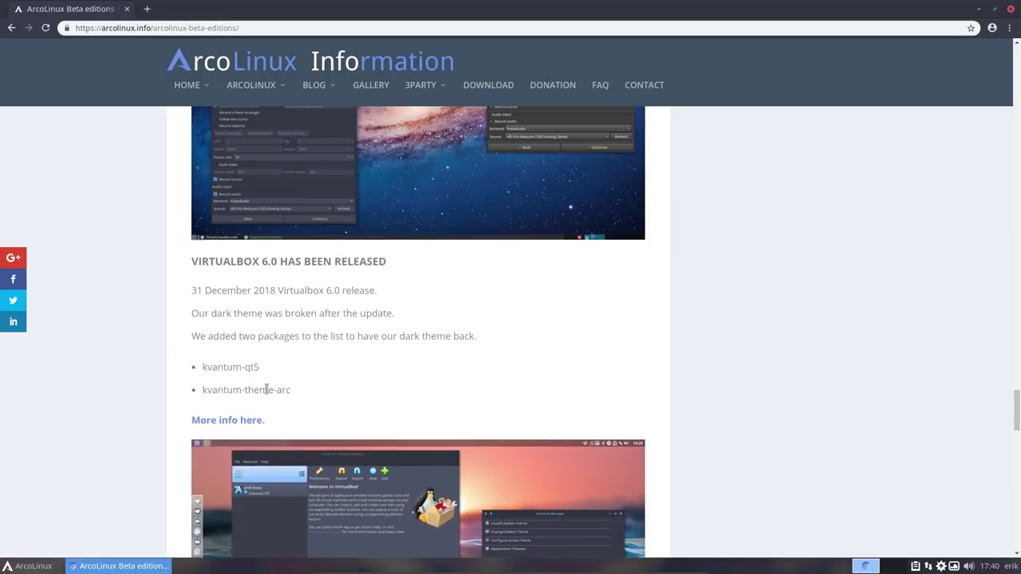
{"action": "left_click_drag", "start_coordinate": [290, 389], "coordinate": [202, 371]}
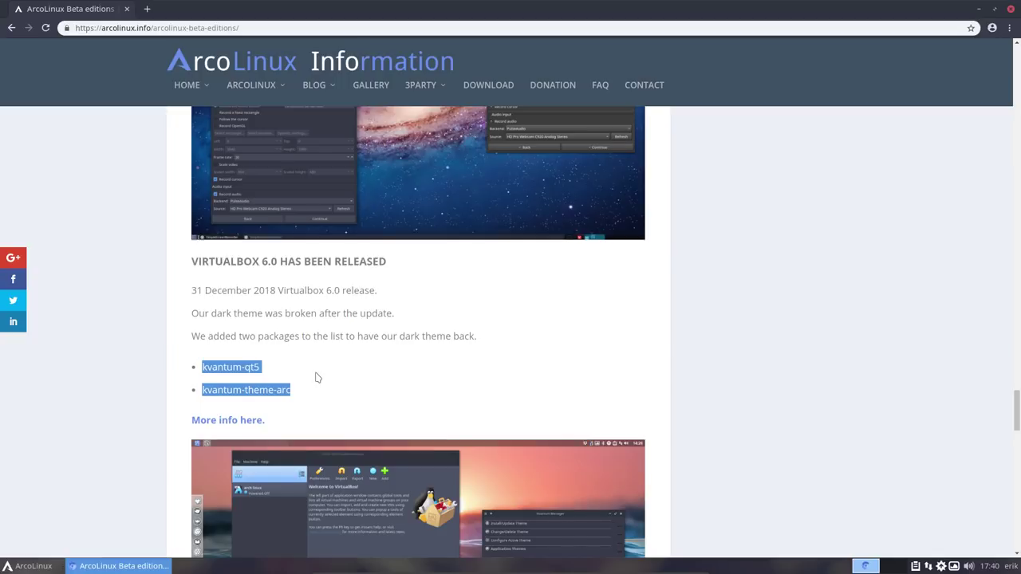
Look over the 19.0.1 beta notes, and return to the Kvantum theming pictures for SimpleScreenRecorder and VirtualBox.
{"action": "scroll", "coordinate": [315, 377], "scroll_direction": "down", "scroll_amount": 4}
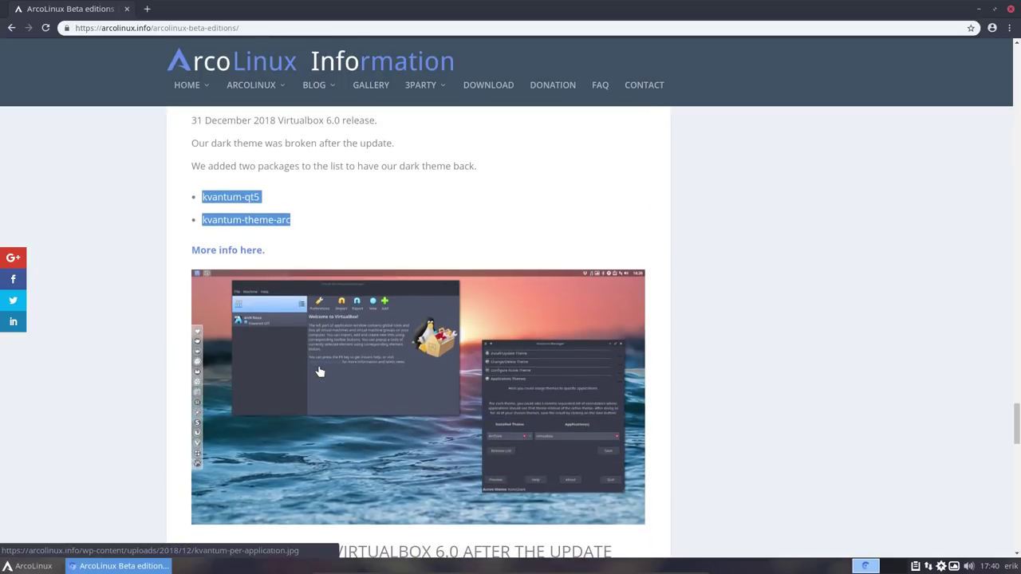
{"action": "scroll", "coordinate": [319, 371], "scroll_direction": "down", "scroll_amount": 16}
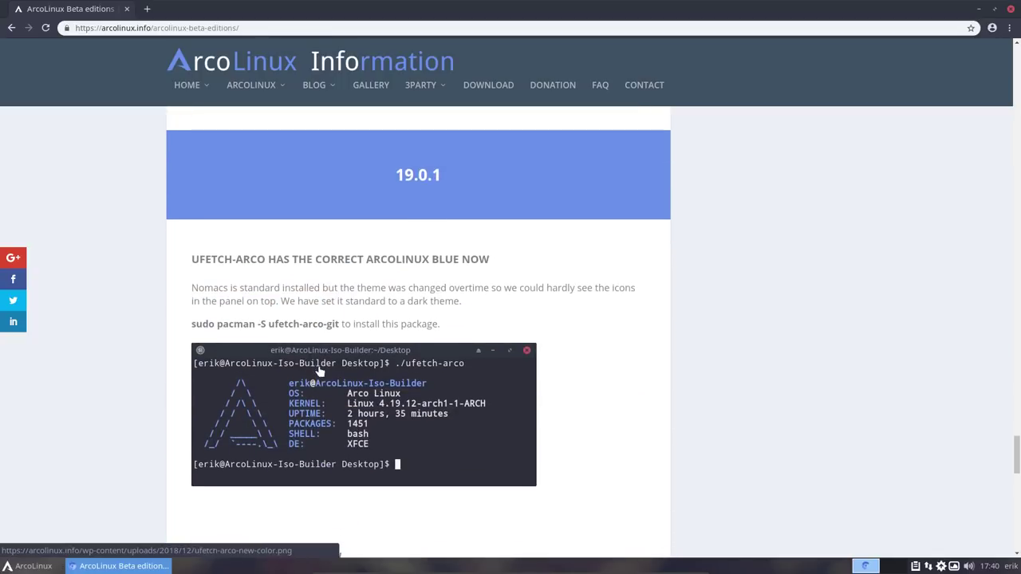
{"action": "scroll", "coordinate": [319, 371], "scroll_direction": "up", "scroll_amount": 9}
{"action": "scroll", "coordinate": [319, 371], "scroll_direction": "up", "scroll_amount": 18}
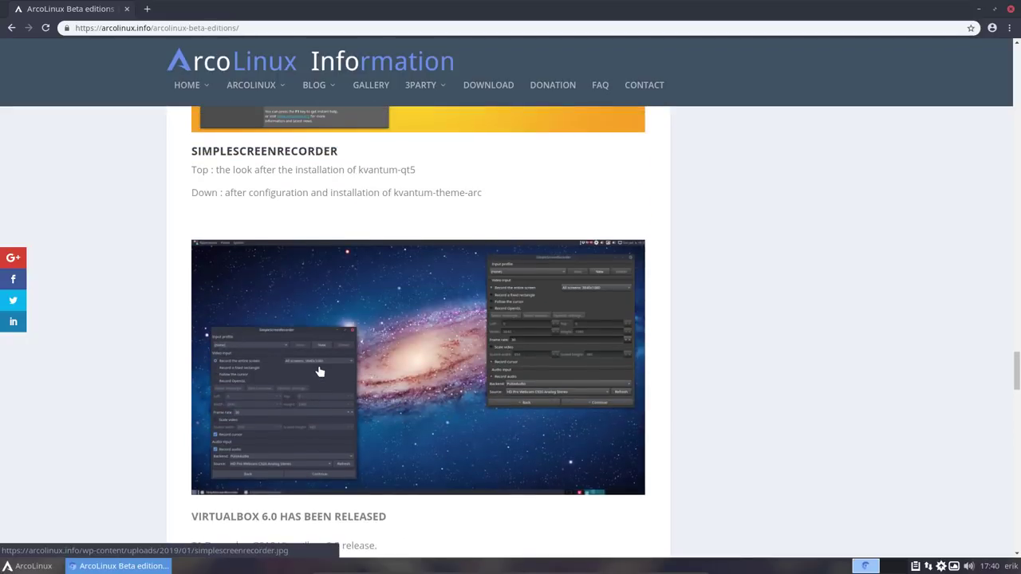
{"action": "scroll", "coordinate": [319, 372], "scroll_direction": "up", "scroll_amount": 6}
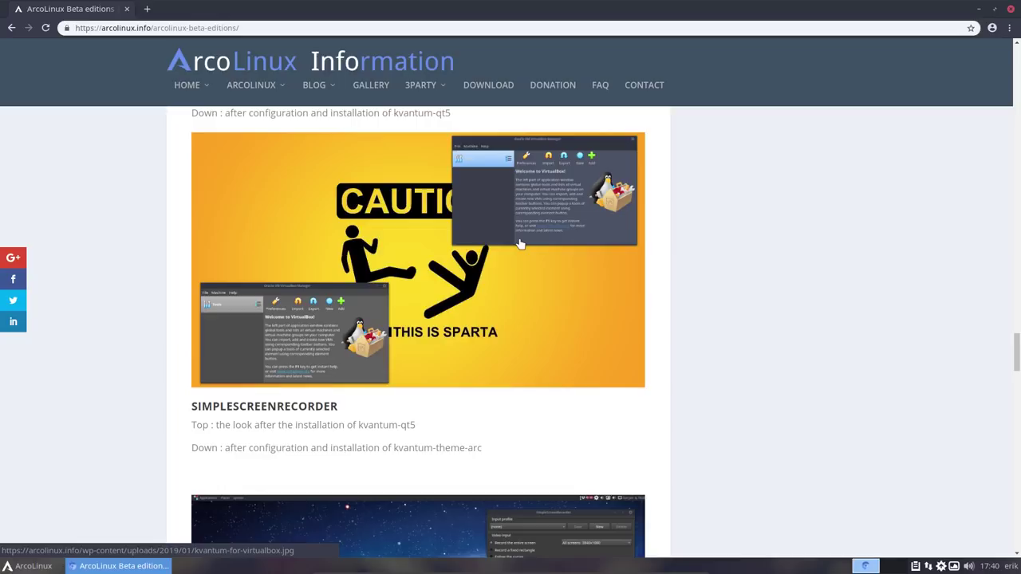
View the enlarged VirtualBox theming picture, close it, and look over the Kvantum and Qt5 settings notes for 19.0.2.
{"action": "left_click", "coordinate": [268, 320]}
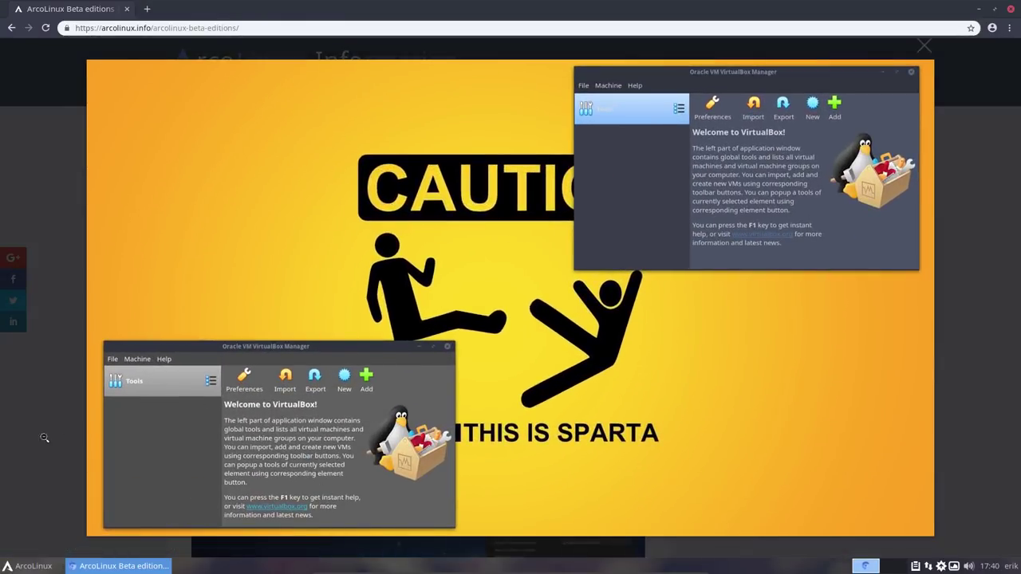
{"action": "left_click", "coordinate": [37, 436]}
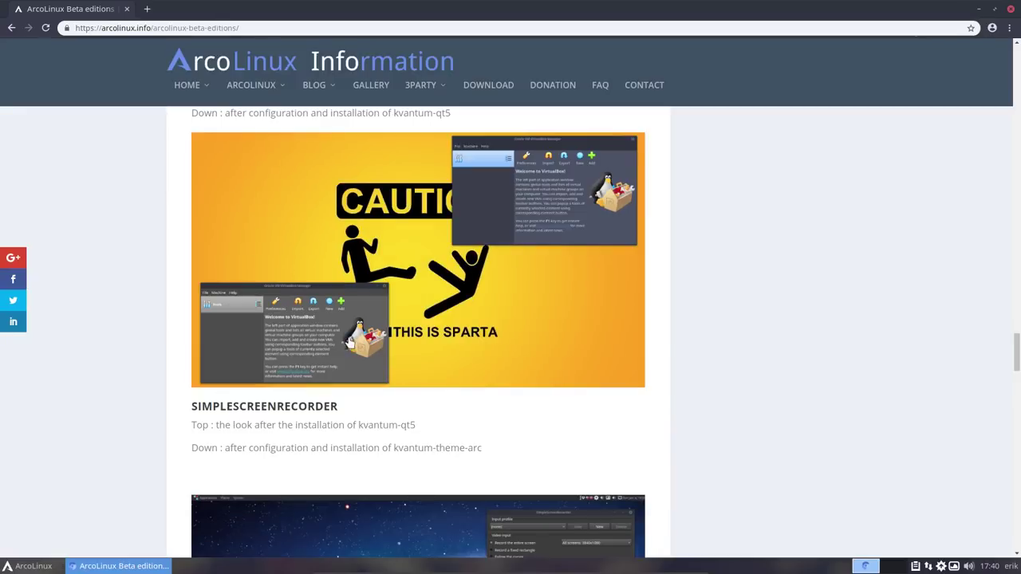
{"action": "scroll", "coordinate": [324, 334], "scroll_direction": "up", "scroll_amount": 3}
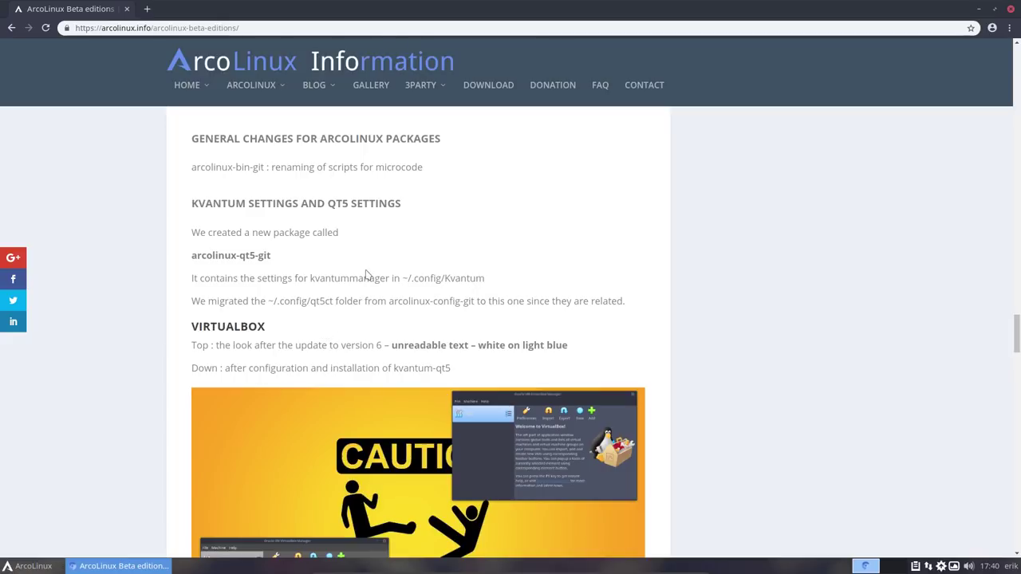
{"action": "scroll", "coordinate": [367, 275], "scroll_direction": "up", "scroll_amount": 5}
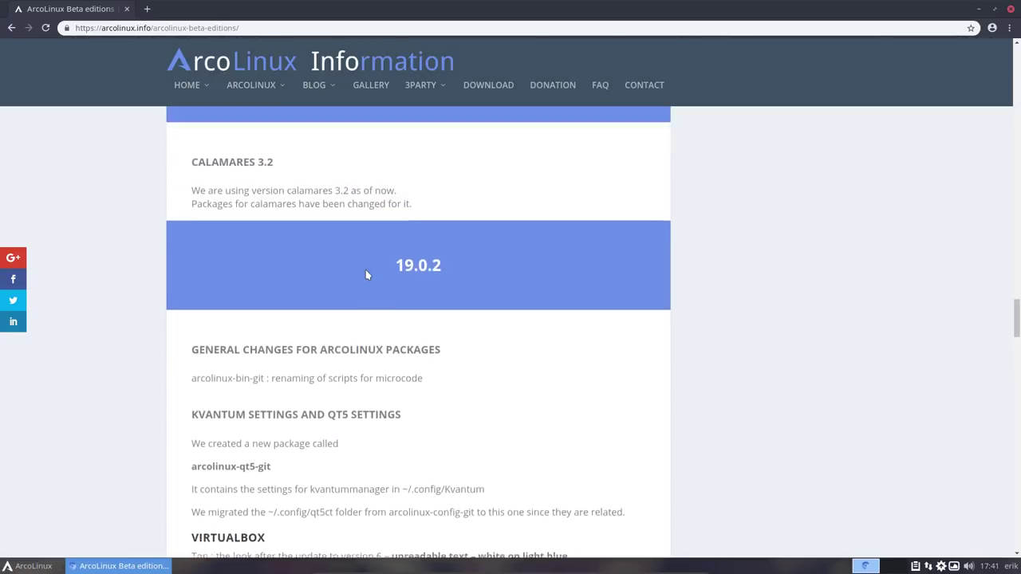
Find the Stargate conky section in the beta notes, view its picture enlarged, and close it.
{"action": "scroll", "coordinate": [365, 275], "scroll_direction": "up", "scroll_amount": 20}
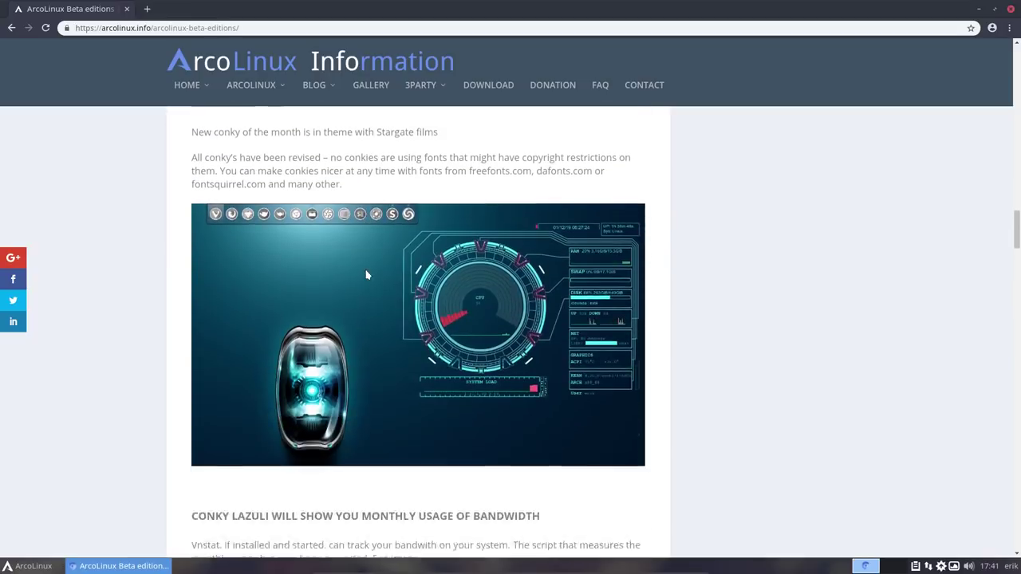
{"action": "scroll", "coordinate": [366, 275], "scroll_direction": "down", "scroll_amount": 1}
{"action": "left_click", "coordinate": [366, 275]}
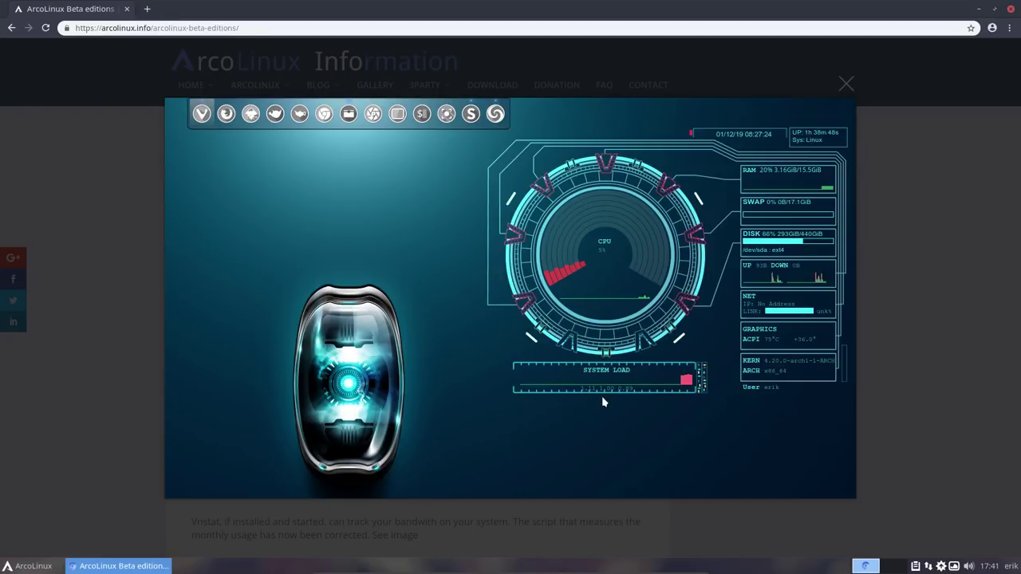
{"action": "left_click", "coordinate": [122, 294]}
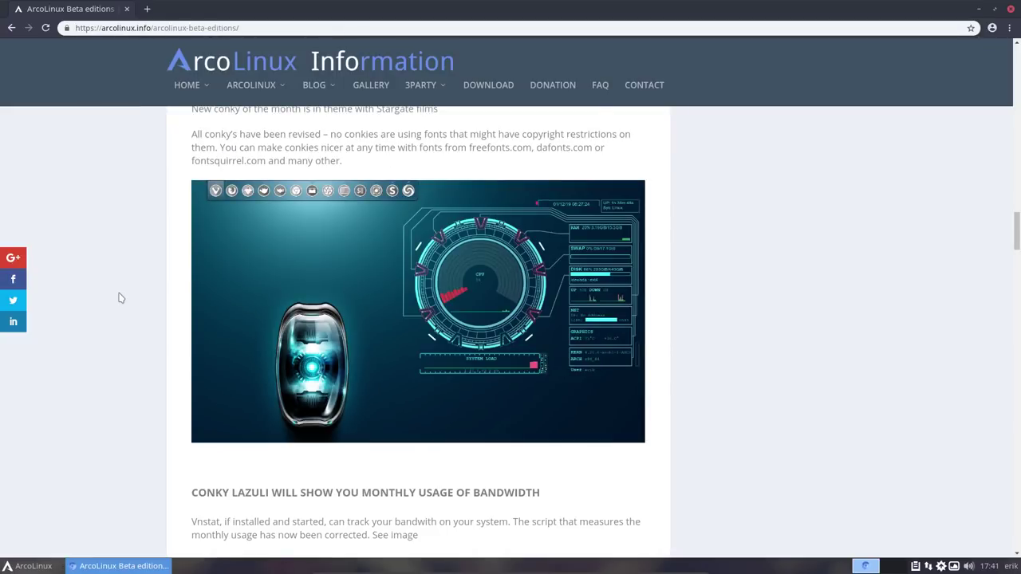
Examine the Conky Lazuli monthly bandwidth section and its picture, and continue through the 19.0.3 and 19.0.2 headings.
{"action": "scroll", "coordinate": [120, 297], "scroll_direction": "down", "scroll_amount": 2}
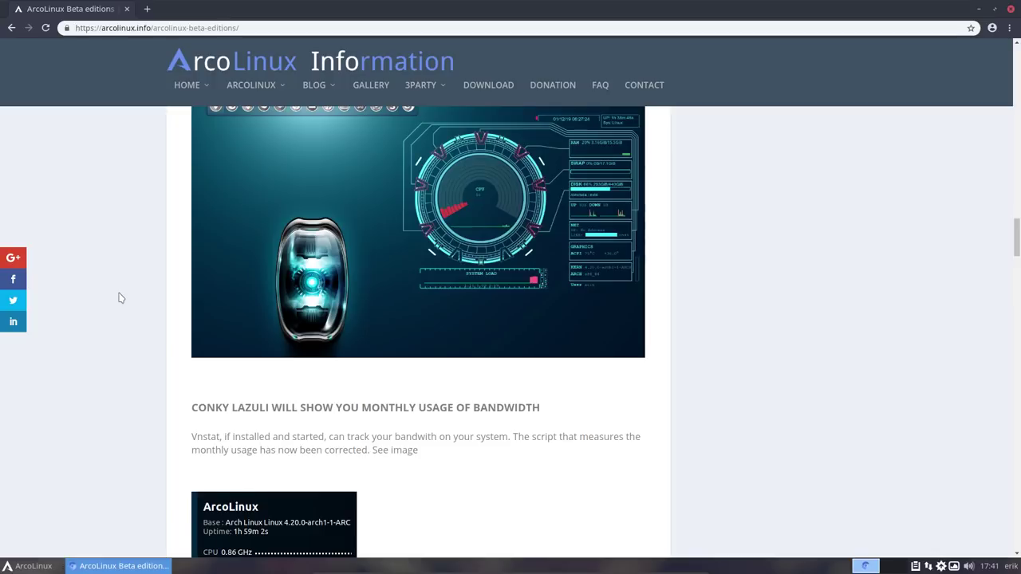
{"action": "scroll", "coordinate": [120, 298], "scroll_direction": "down", "scroll_amount": 2}
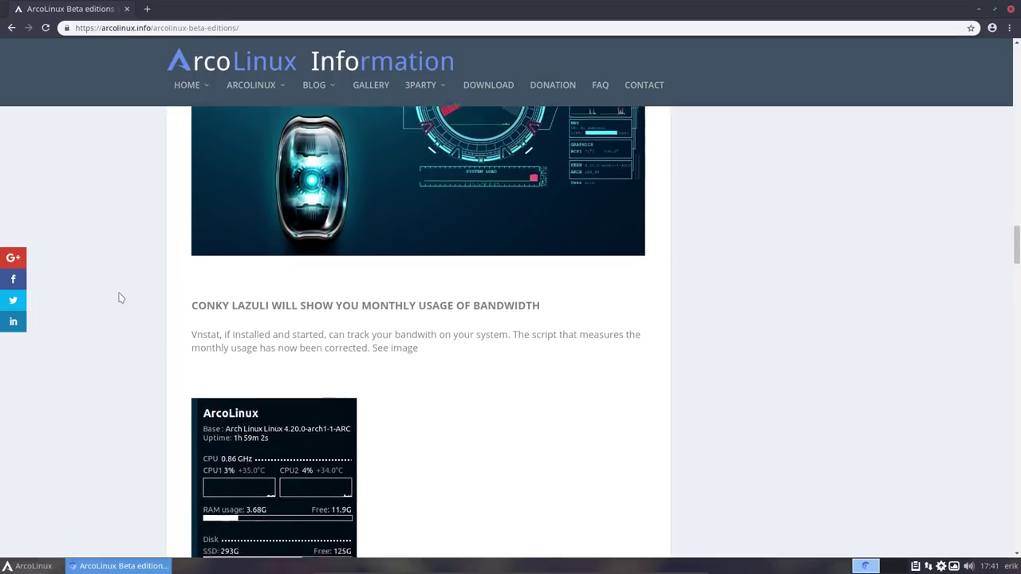
{"action": "scroll", "coordinate": [121, 297], "scroll_direction": "down", "scroll_amount": 3}
{"action": "scroll", "coordinate": [120, 298], "scroll_direction": "down", "scroll_amount": 2}
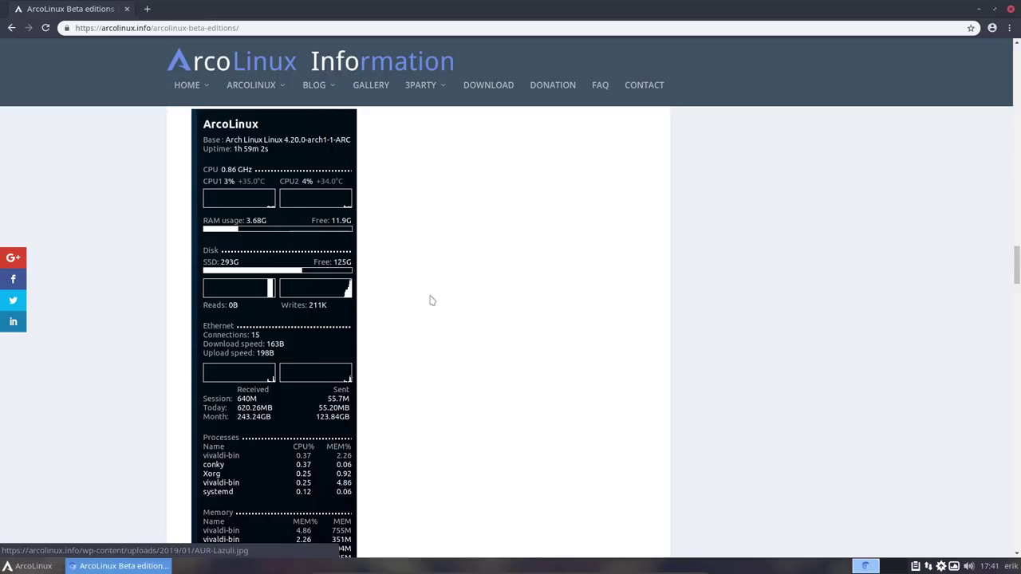
{"action": "scroll", "coordinate": [430, 301], "scroll_direction": "up", "scroll_amount": 3}
{"action": "scroll", "coordinate": [417, 302], "scroll_direction": "down", "scroll_amount": 4}
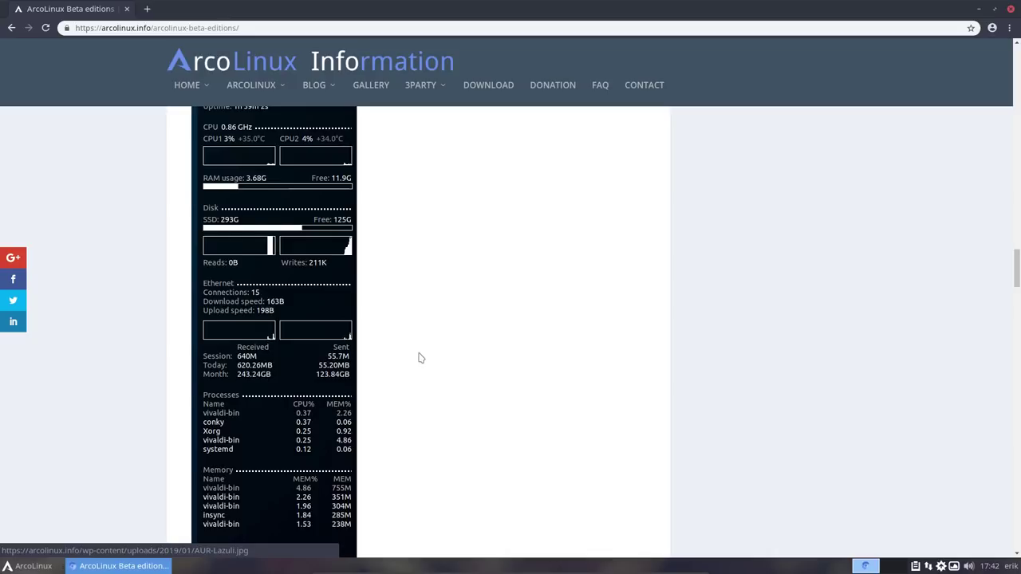
{"action": "scroll", "coordinate": [418, 357], "scroll_direction": "down", "scroll_amount": 4}
{"action": "scroll", "coordinate": [420, 357], "scroll_direction": "down", "scroll_amount": 2}
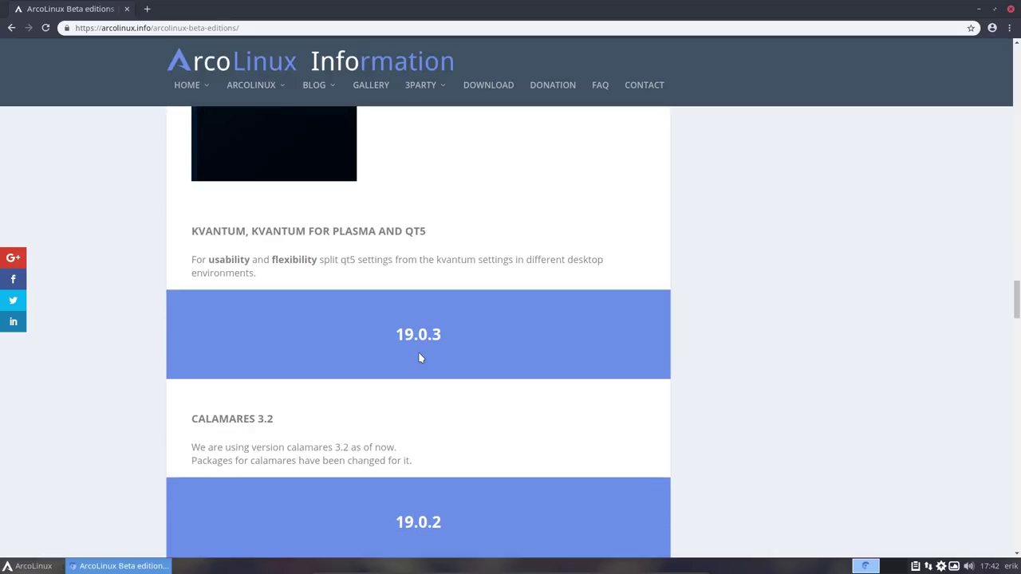
{"action": "scroll", "coordinate": [420, 356], "scroll_direction": "down", "scroll_amount": 5}
{"action": "scroll", "coordinate": [419, 356], "scroll_direction": "up", "scroll_amount": 5}
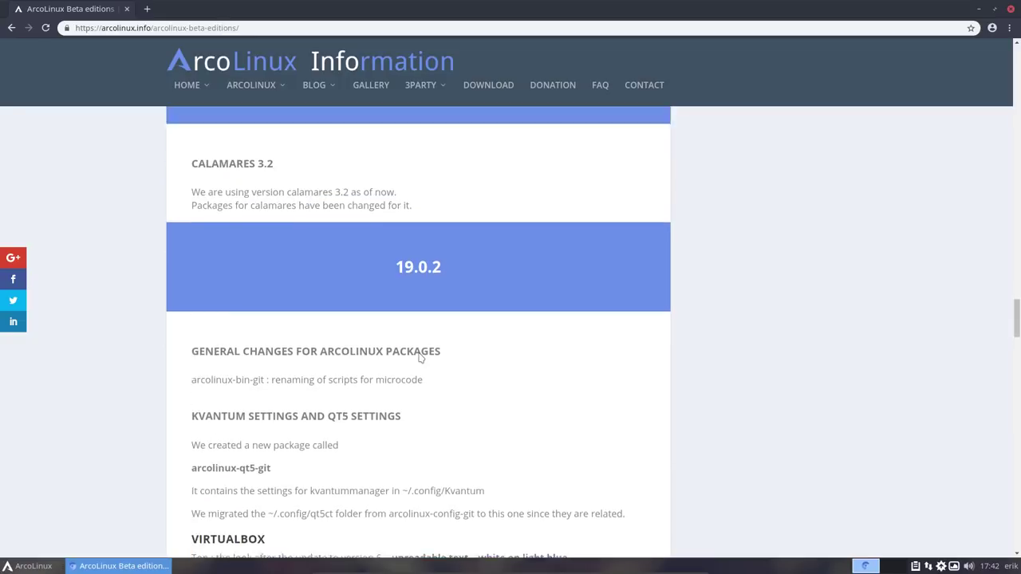
Examine the Colortest fun script section with its colortest and colortest-slim terminal pictures.
{"action": "scroll", "coordinate": [420, 358], "scroll_direction": "down", "scroll_amount": 15}
{"action": "scroll", "coordinate": [418, 351], "scroll_direction": "up", "scroll_amount": 5}
{"action": "scroll", "coordinate": [418, 352], "scroll_direction": "down", "scroll_amount": 5}
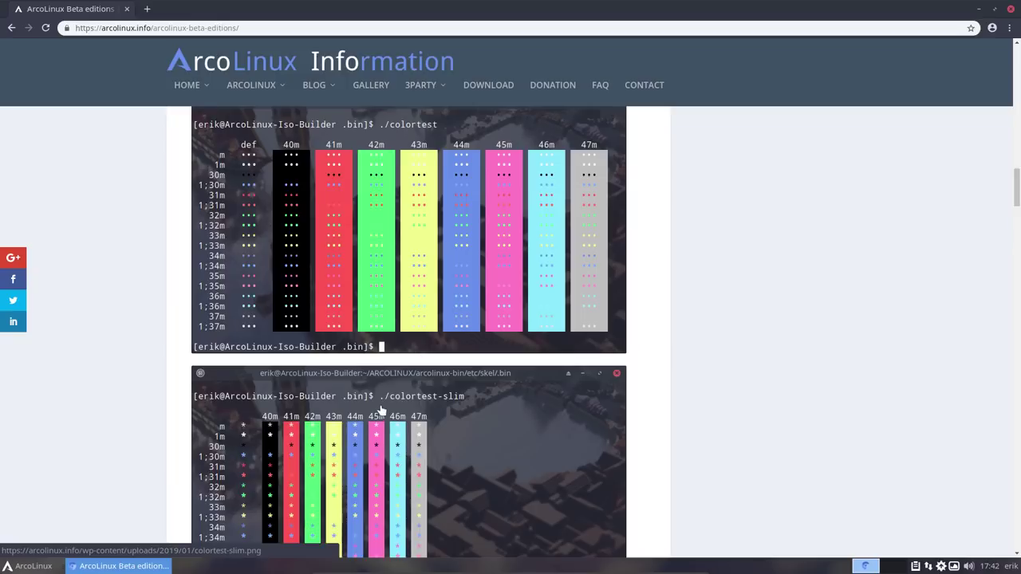
{"action": "scroll", "coordinate": [389, 443], "scroll_direction": "down", "scroll_amount": 3}
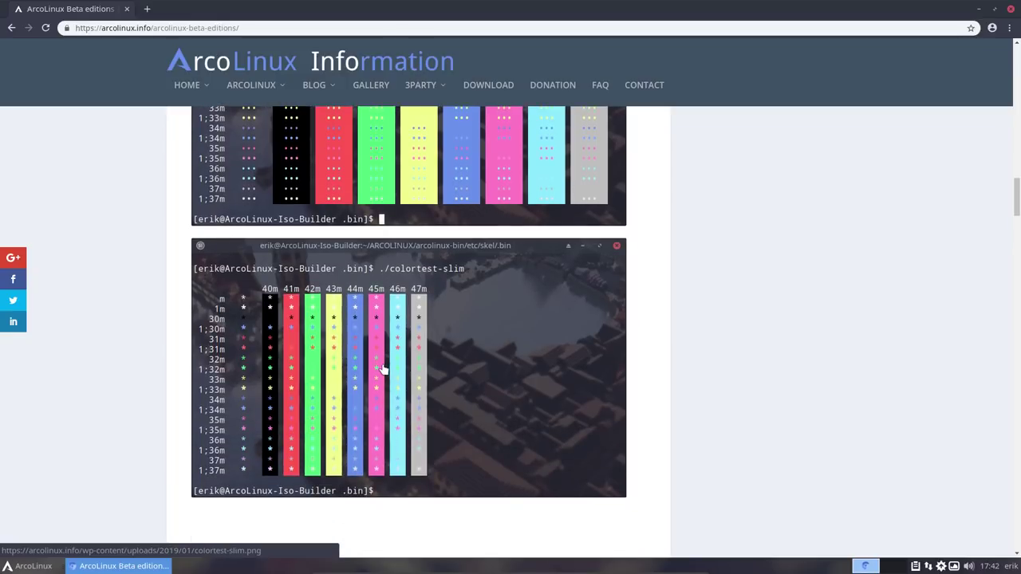
{"action": "scroll", "coordinate": [383, 369], "scroll_direction": "up", "scroll_amount": 5}
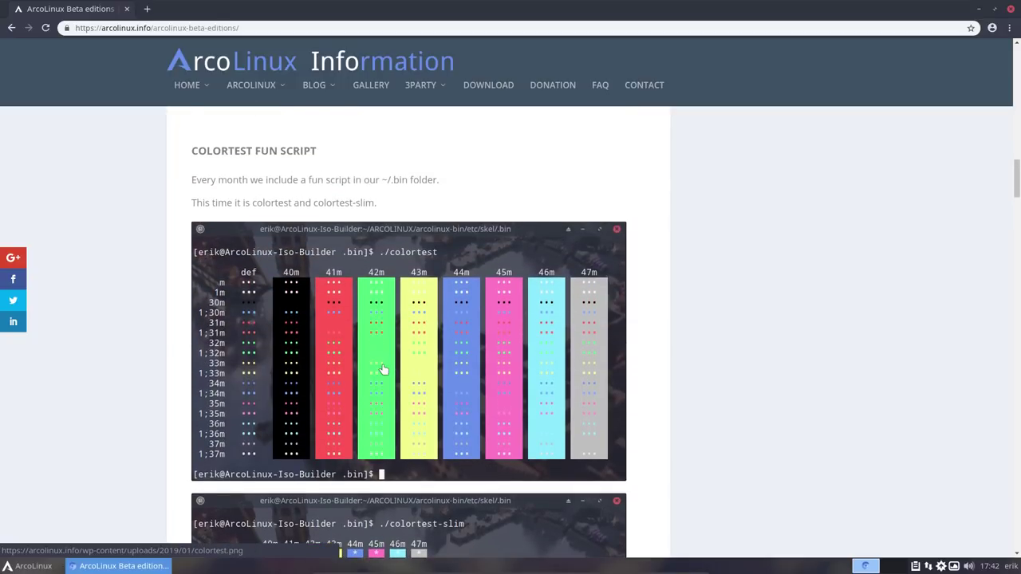
Review the boxes fun script section of 19.0.4 and its peek, santa, sunset, twisted and unicornthink examples.
{"action": "scroll", "coordinate": [383, 369], "scroll_direction": "up", "scroll_amount": 9}
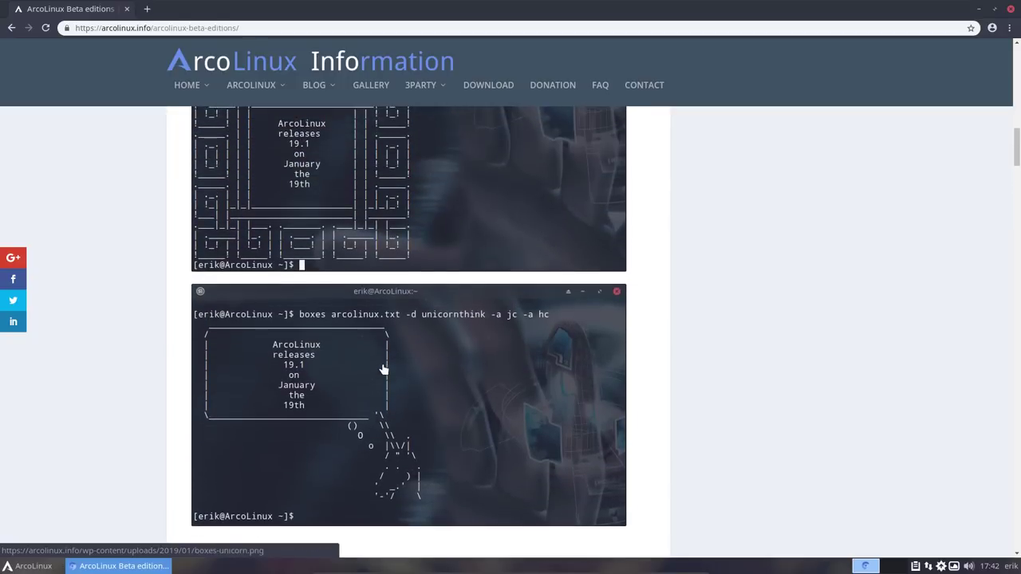
{"action": "scroll", "coordinate": [383, 370], "scroll_direction": "up", "scroll_amount": 7}
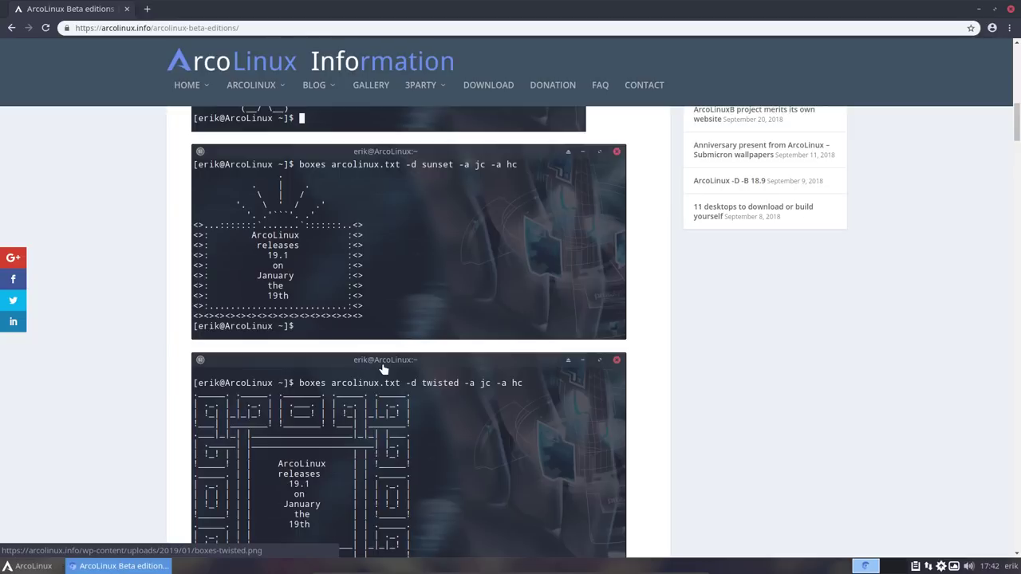
{"action": "scroll", "coordinate": [330, 387], "scroll_direction": "down", "scroll_amount": 2}
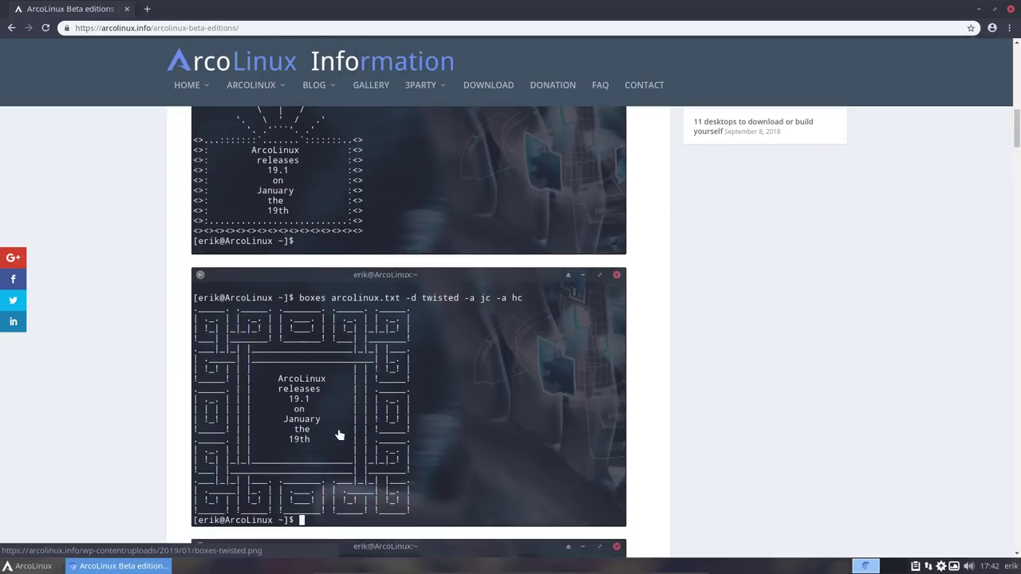
{"action": "scroll", "coordinate": [326, 388], "scroll_direction": "down", "scroll_amount": 4}
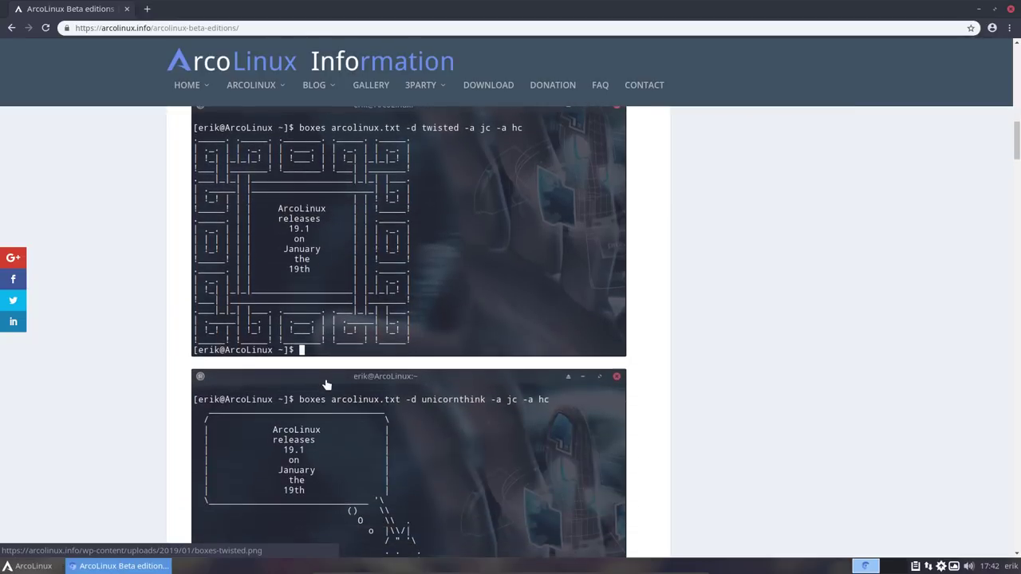
{"action": "scroll", "coordinate": [326, 385], "scroll_direction": "down", "scroll_amount": 2}
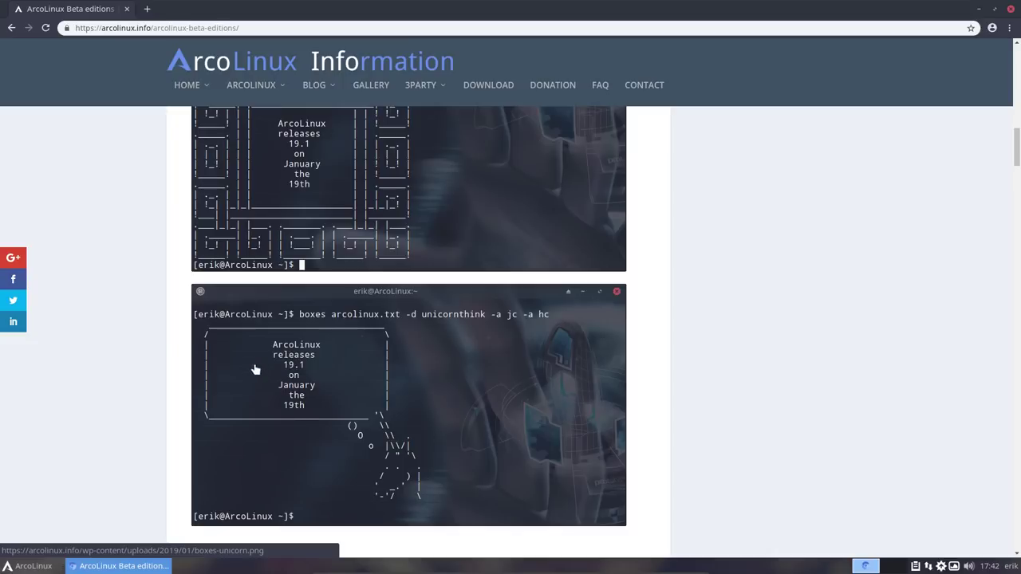
{"action": "scroll", "coordinate": [446, 308], "scroll_direction": "up", "scroll_amount": 3}
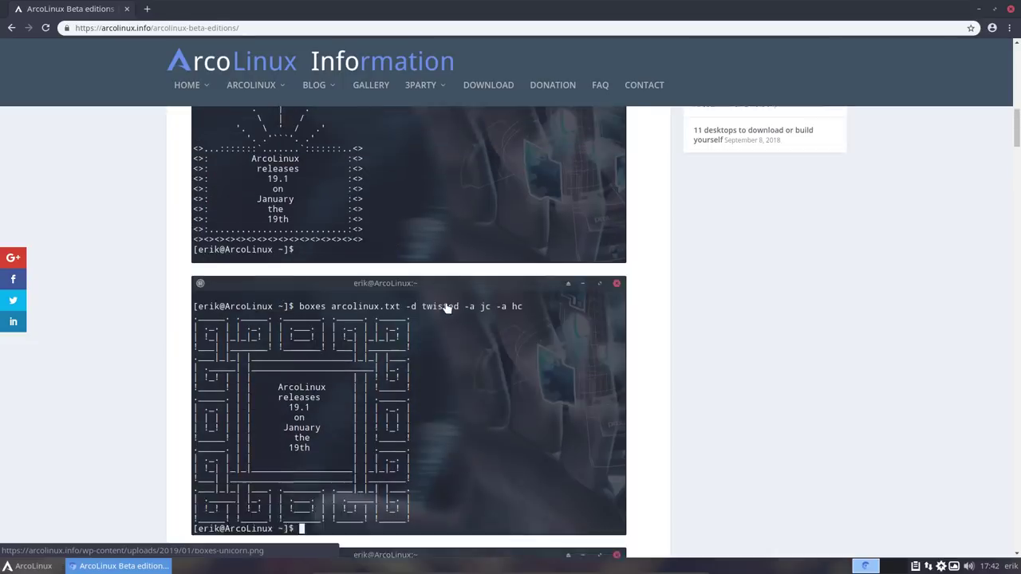
{"action": "scroll", "coordinate": [447, 309], "scroll_direction": "up", "scroll_amount": 17}
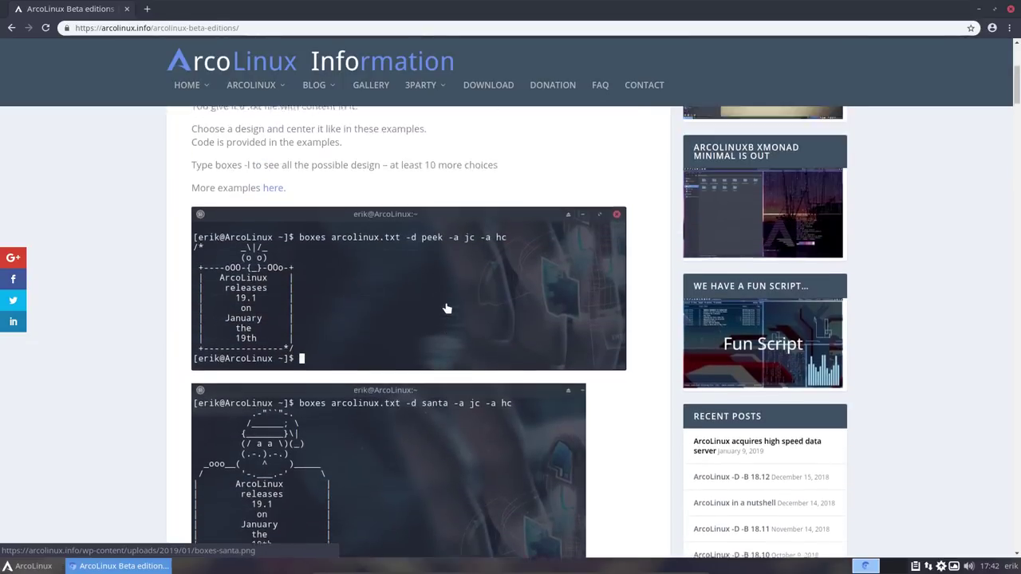
{"action": "scroll", "coordinate": [447, 309], "scroll_direction": "up", "scroll_amount": 5}
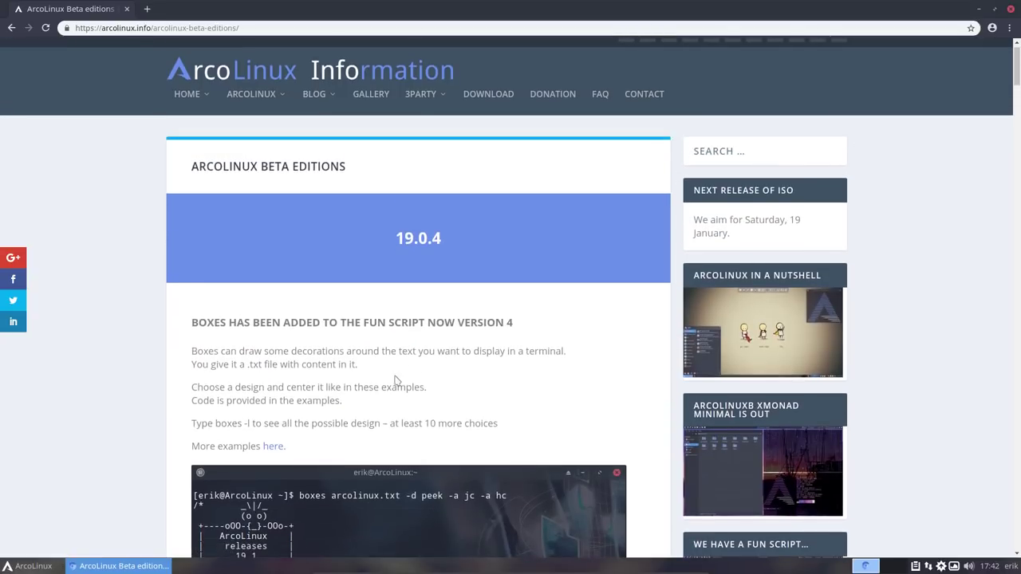
{"action": "scroll", "coordinate": [356, 378], "scroll_direction": "down", "scroll_amount": 8}
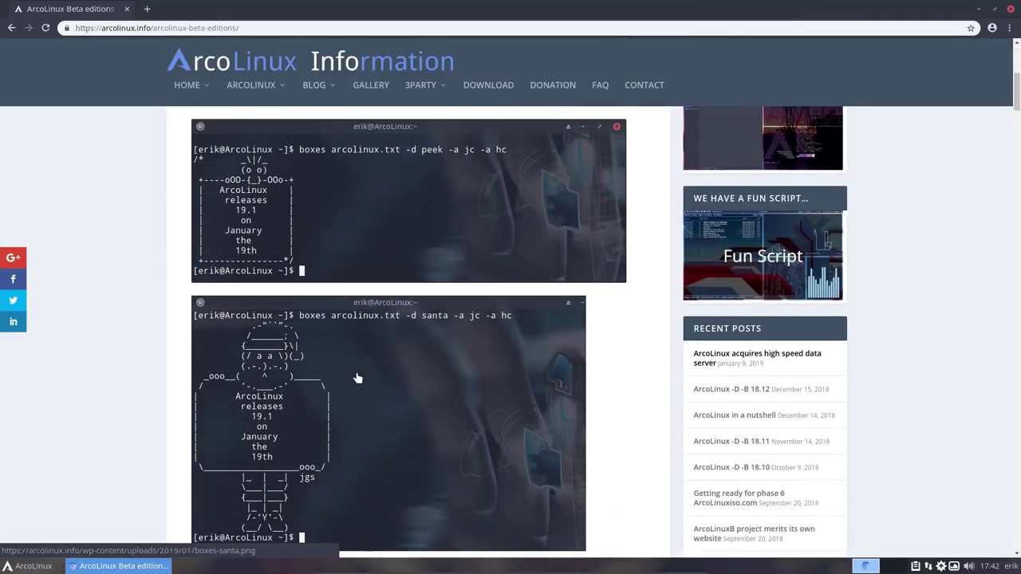
{"action": "scroll", "coordinate": [357, 378], "scroll_direction": "down", "scroll_amount": 4}
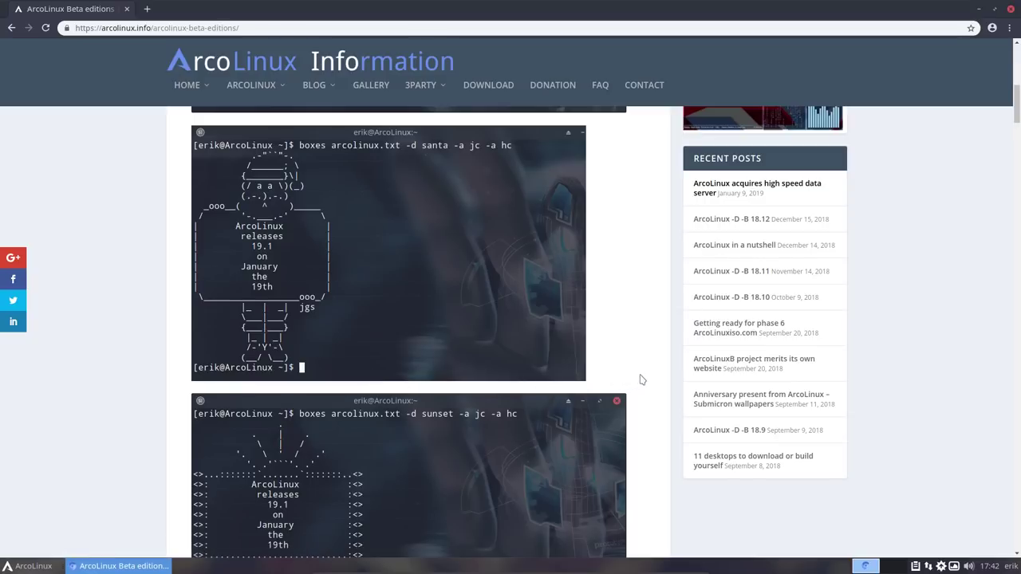
Look over the beta notes once more from the boxes examples down to the VirtualBox 6.0 release section.
{"action": "scroll", "coordinate": [640, 379], "scroll_direction": "down", "scroll_amount": 8}
{"action": "scroll", "coordinate": [639, 380], "scroll_direction": "down", "scroll_amount": 20}
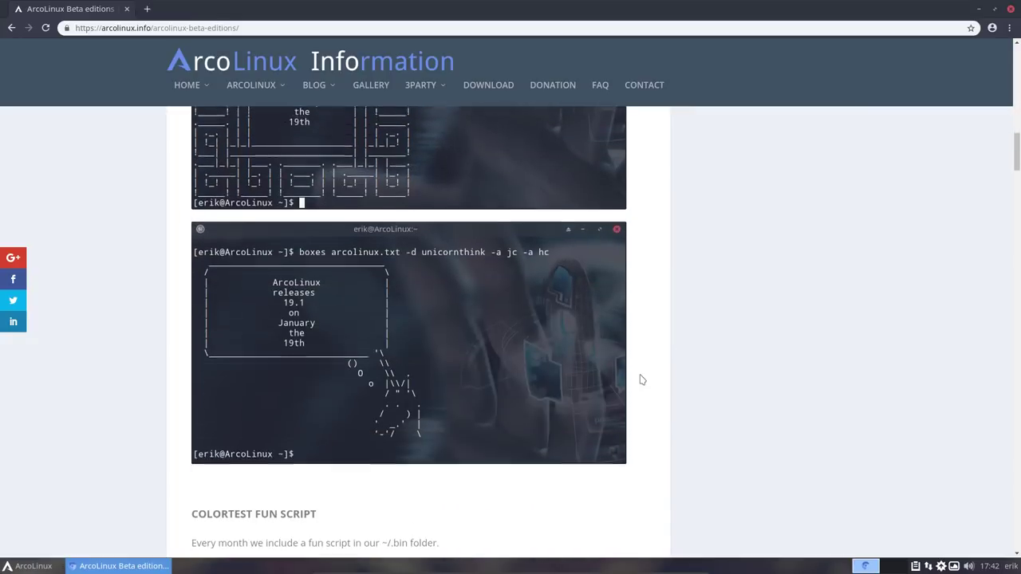
{"action": "scroll", "coordinate": [640, 380], "scroll_direction": "down", "scroll_amount": 10}
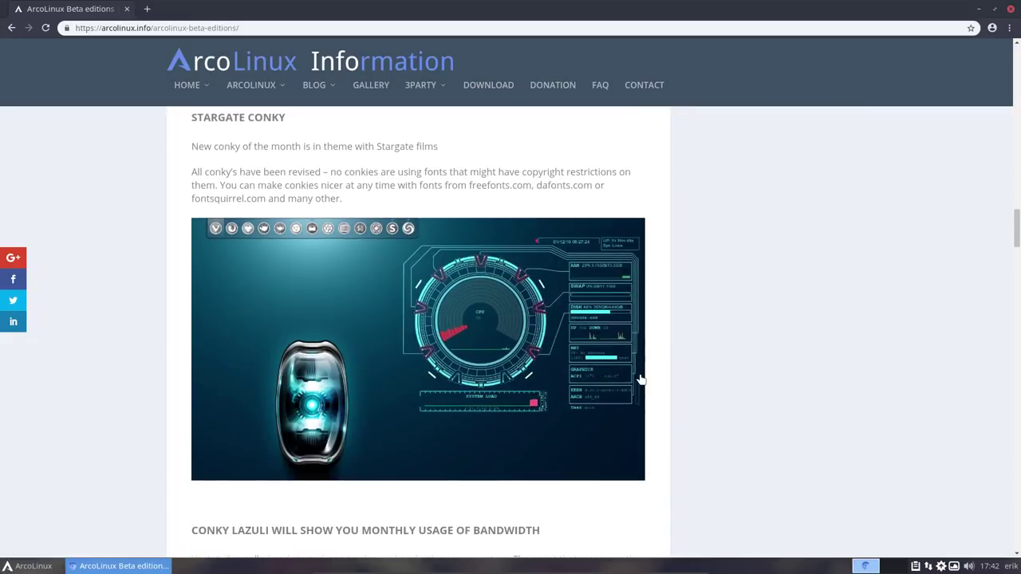
{"action": "scroll", "coordinate": [640, 380], "scroll_direction": "down", "scroll_amount": 20}
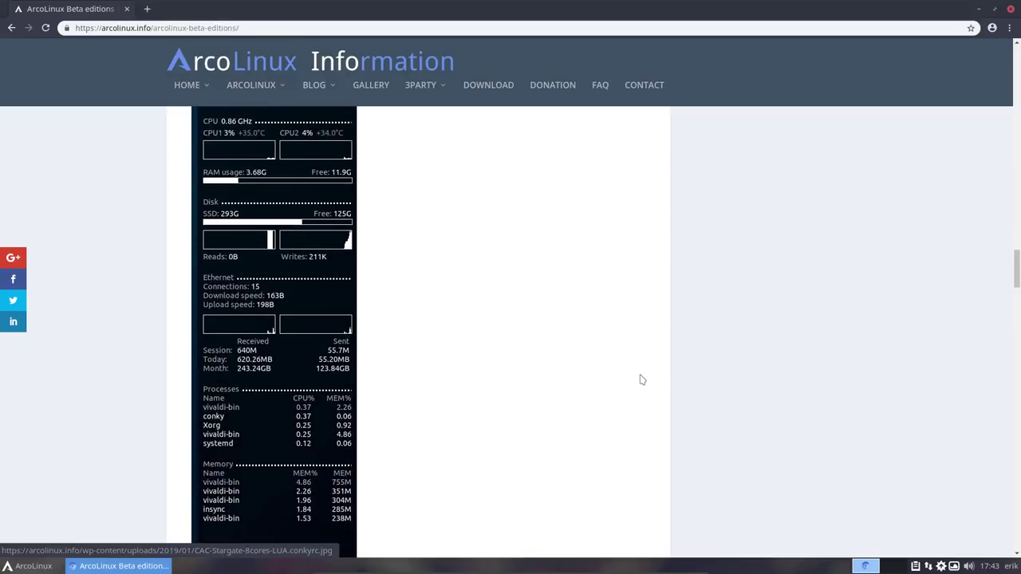
{"action": "scroll", "coordinate": [642, 380], "scroll_direction": "down", "scroll_amount": 5}
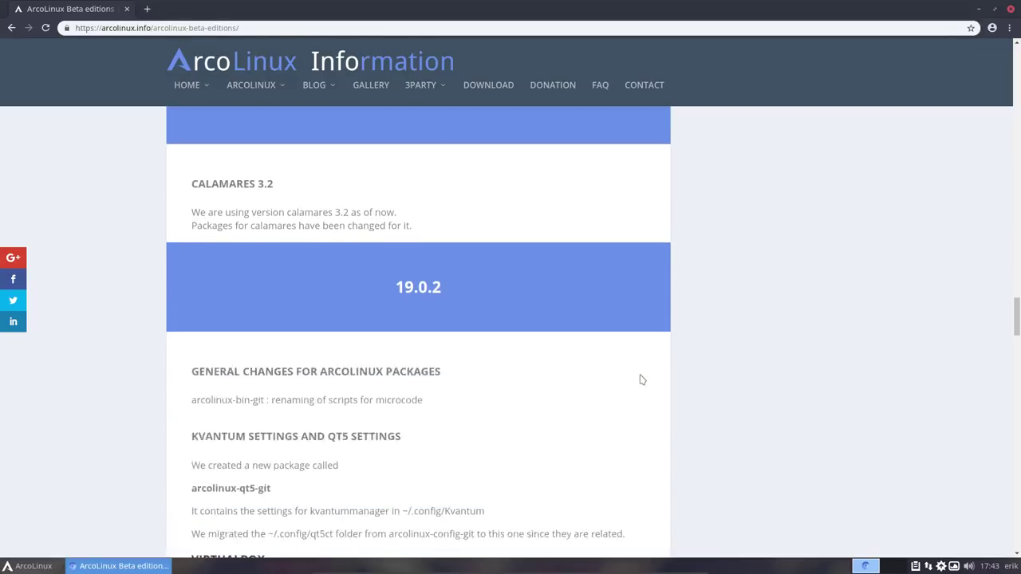
{"action": "scroll", "coordinate": [642, 380], "scroll_direction": "down", "scroll_amount": 4}
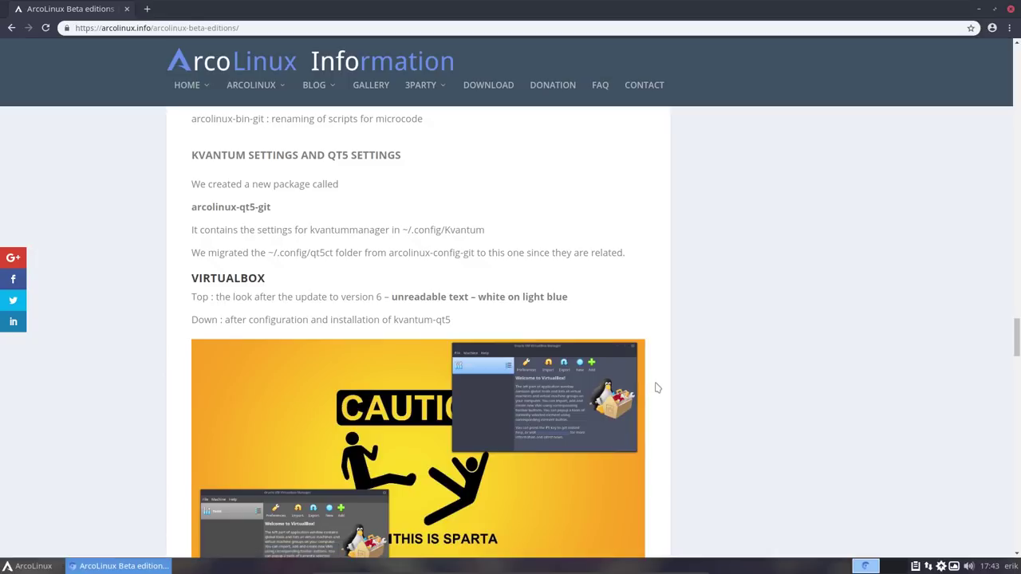
{"action": "scroll", "coordinate": [655, 388], "scroll_direction": "down", "scroll_amount": 3}
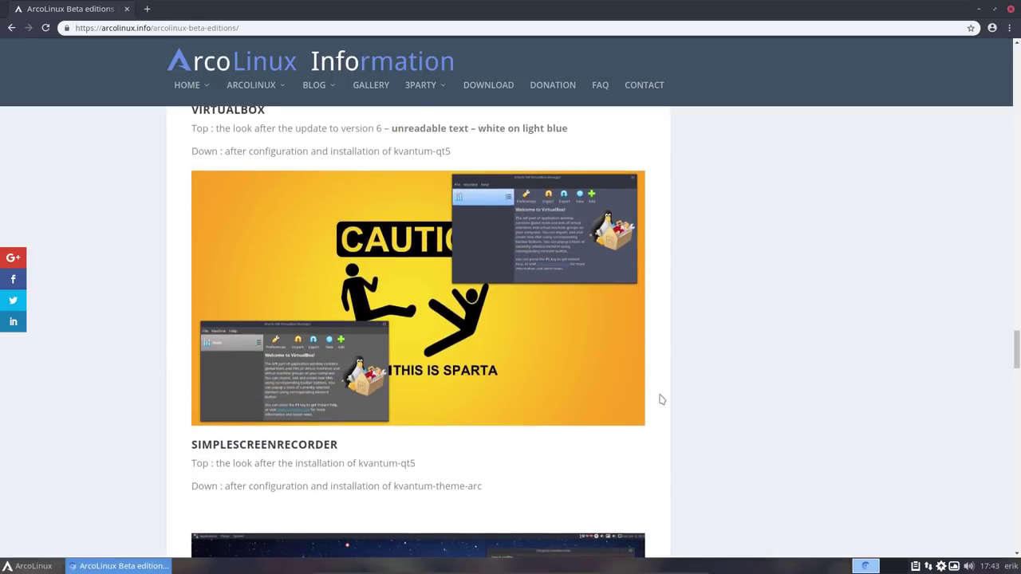
{"action": "scroll", "coordinate": [658, 403], "scroll_direction": "down", "scroll_amount": 2}
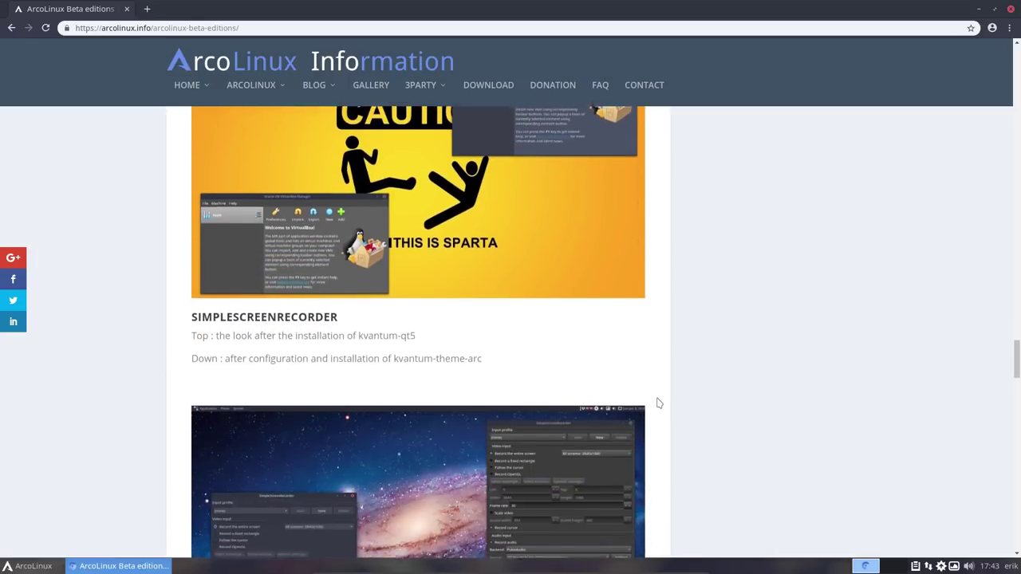
{"action": "scroll", "coordinate": [658, 403], "scroll_direction": "down", "scroll_amount": 3}
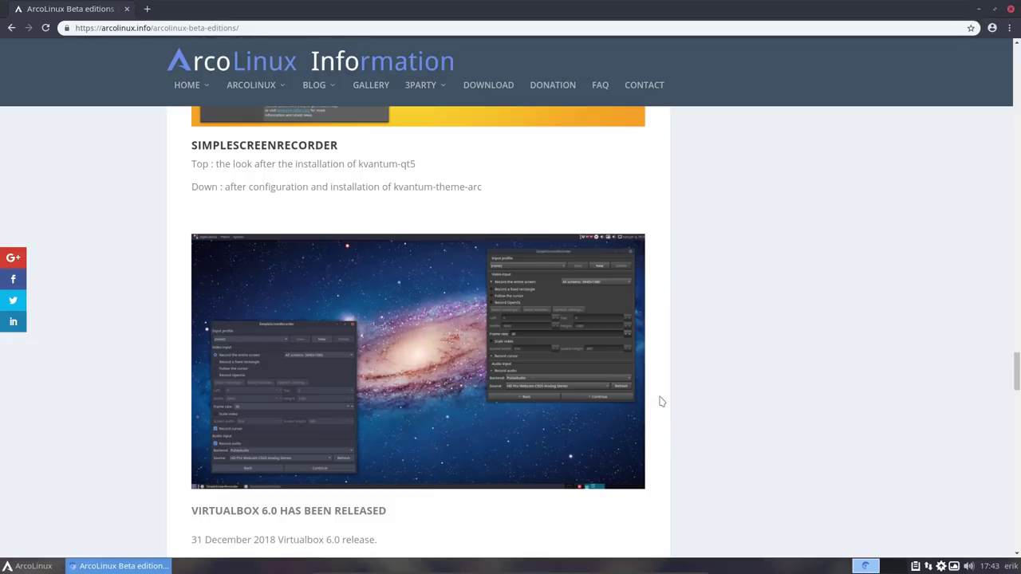
{"action": "scroll", "coordinate": [659, 401], "scroll_direction": "down", "scroll_amount": 5}
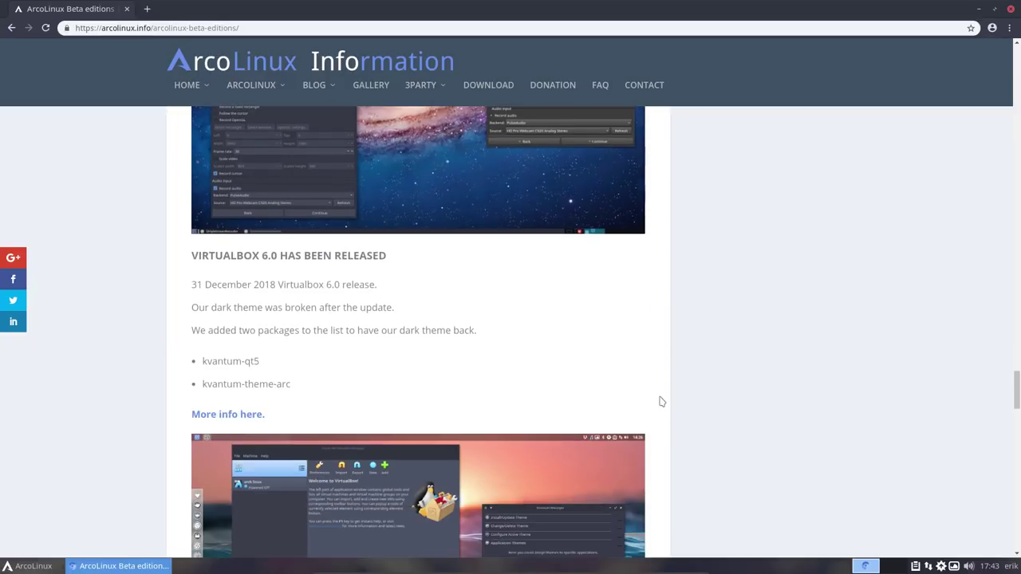
Review the VirtualBox 6.0 pictures and the 19.0.1 ufetch-arco section, highlighting the package name ufetch-arco-git.
{"action": "scroll", "coordinate": [660, 402], "scroll_direction": "down", "scroll_amount": 7}
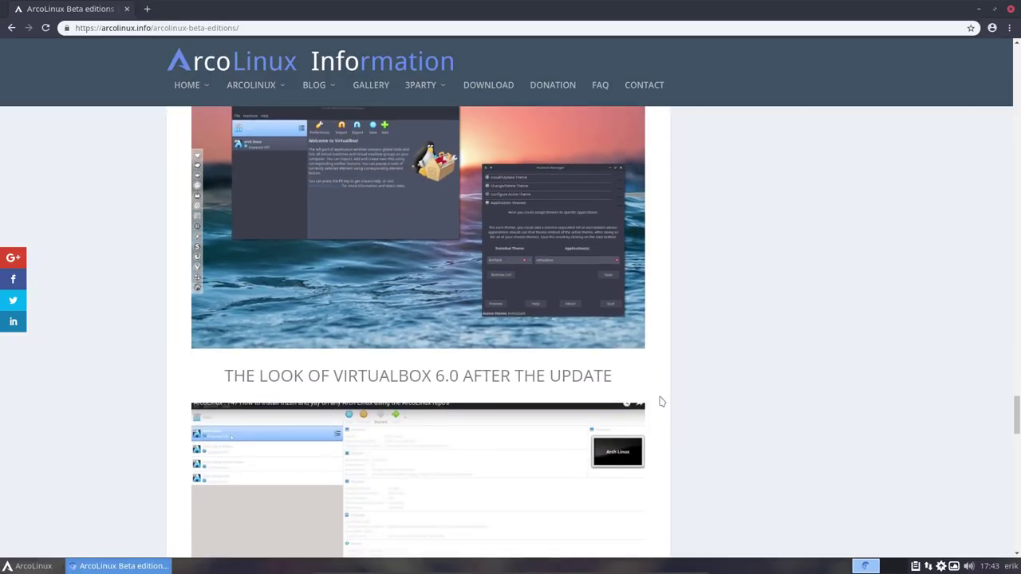
{"action": "scroll", "coordinate": [659, 401], "scroll_direction": "down", "scroll_amount": 11}
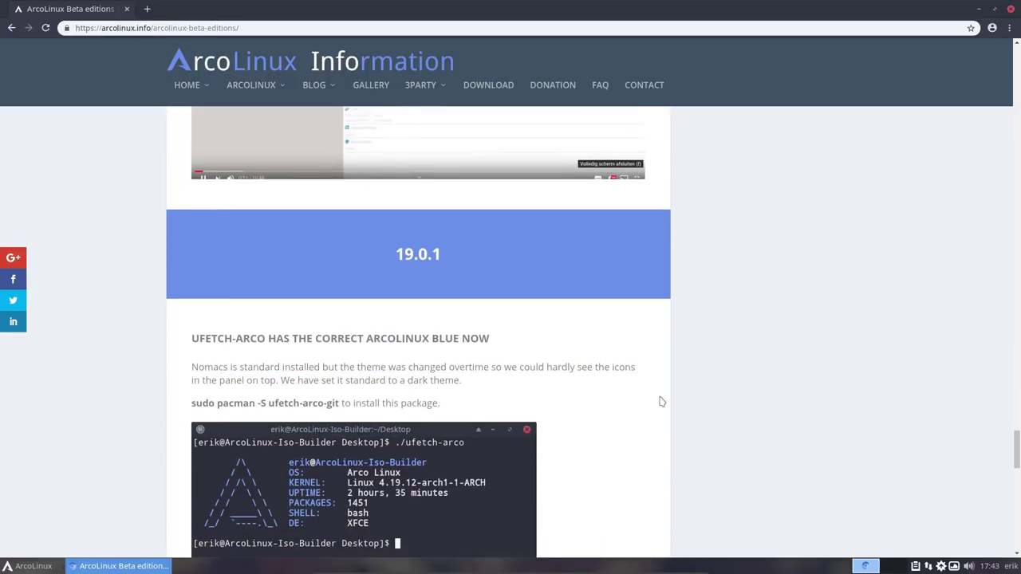
{"action": "scroll", "coordinate": [660, 401], "scroll_direction": "down", "scroll_amount": 1}
{"action": "scroll", "coordinate": [661, 401], "scroll_direction": "up", "scroll_amount": 2}
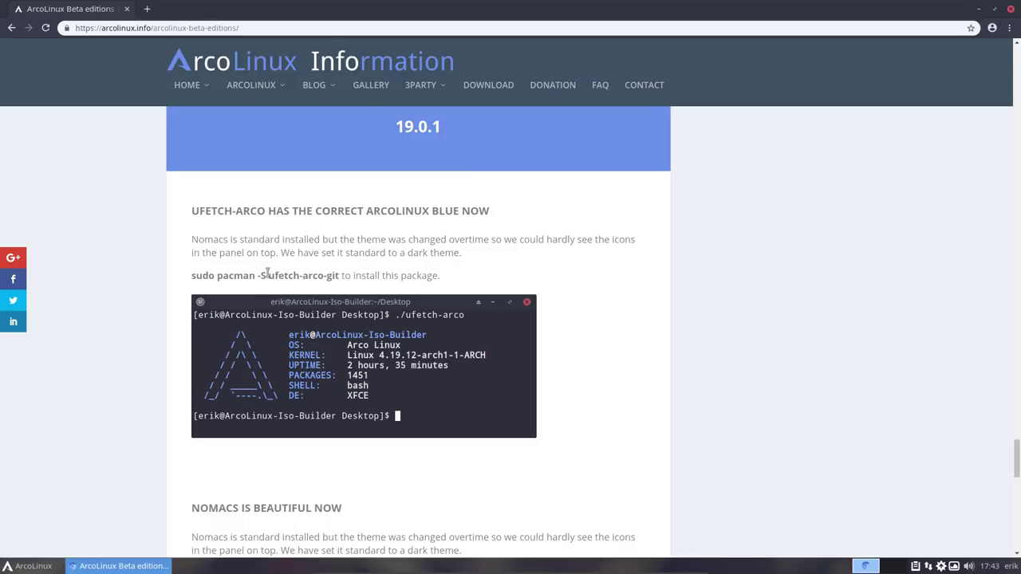
{"action": "left_click_drag", "start_coordinate": [268, 275], "coordinate": [340, 275]}
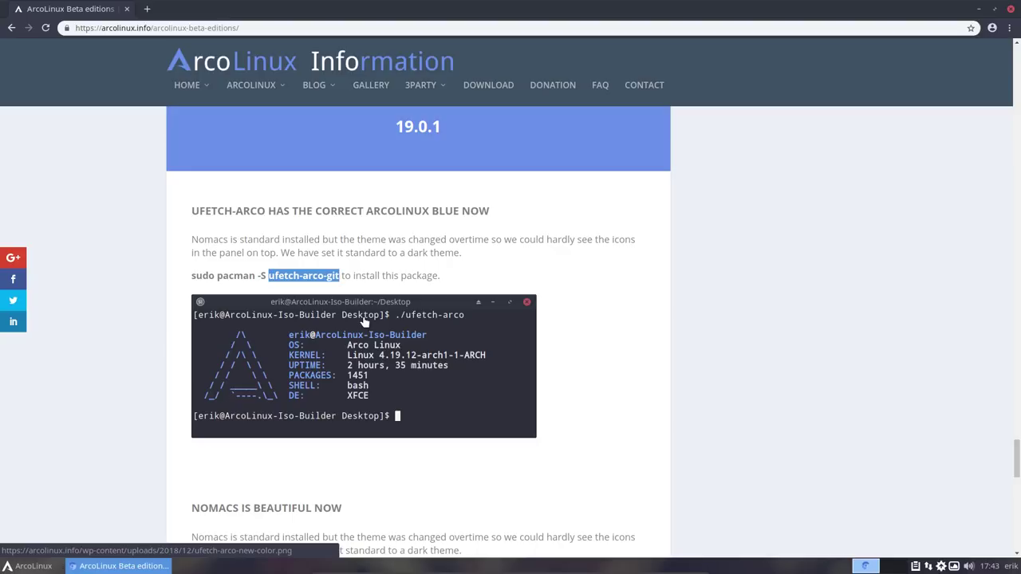
Examine the Nomacs dark theme section and the updated AUR packages list down to the 2018 and 2017 beta headings.
{"action": "scroll", "coordinate": [363, 319], "scroll_direction": "down", "scroll_amount": 4}
{"action": "scroll", "coordinate": [363, 321], "scroll_direction": "down", "scroll_amount": 4}
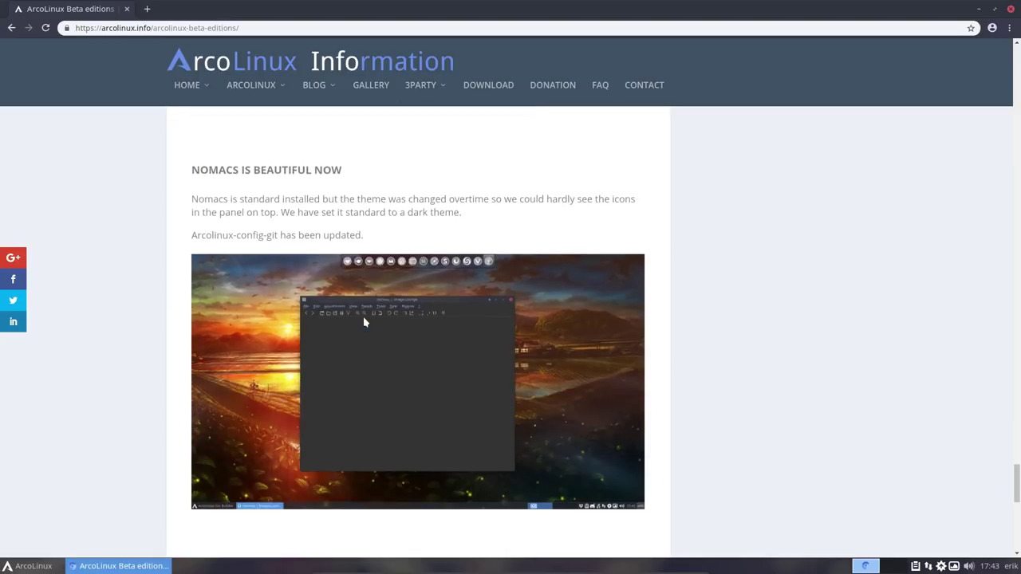
{"action": "scroll", "coordinate": [364, 321], "scroll_direction": "down", "scroll_amount": 1}
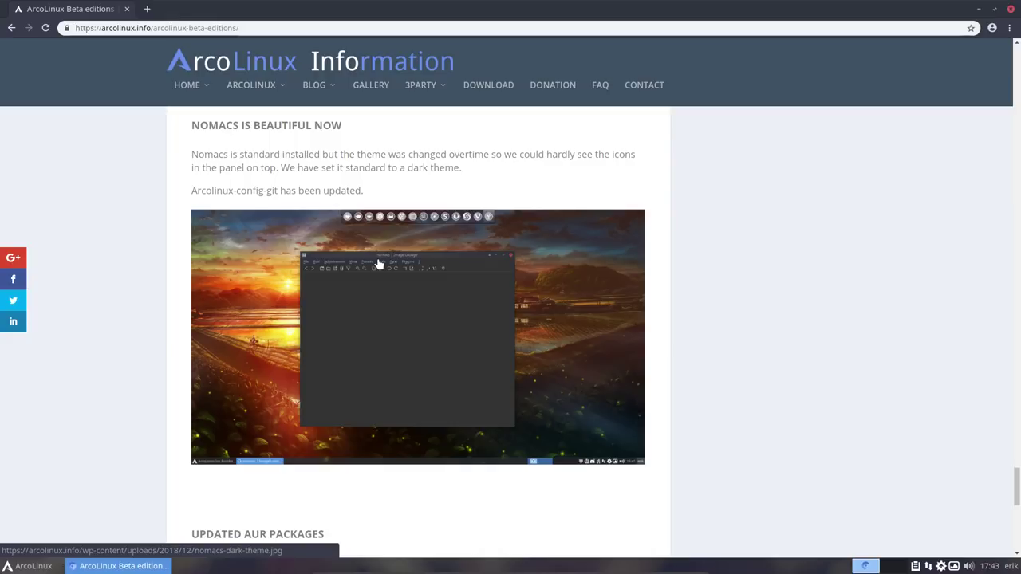
{"action": "scroll", "coordinate": [367, 310], "scroll_direction": "down", "scroll_amount": 5}
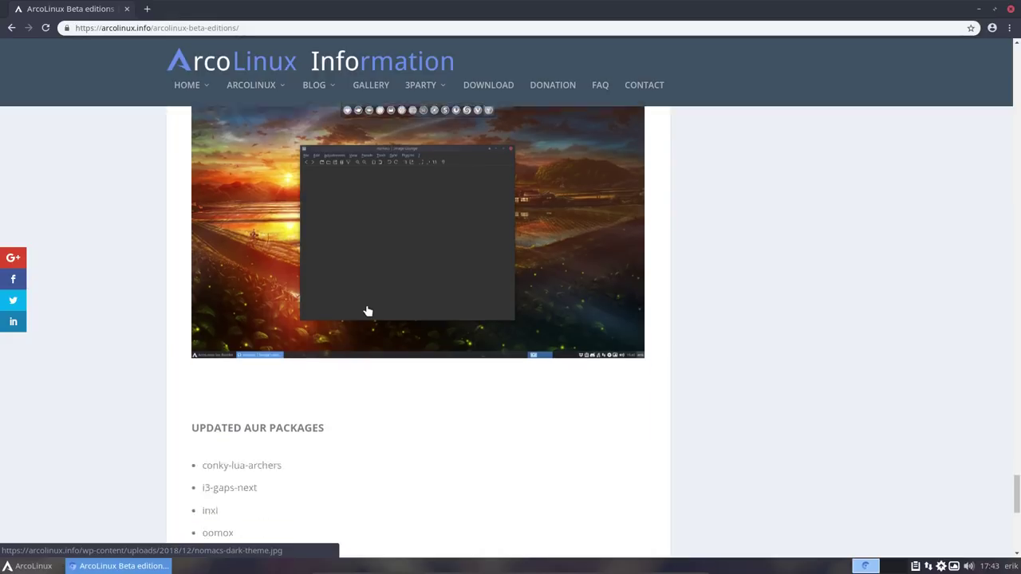
{"action": "scroll", "coordinate": [369, 310], "scroll_direction": "down", "scroll_amount": 1}
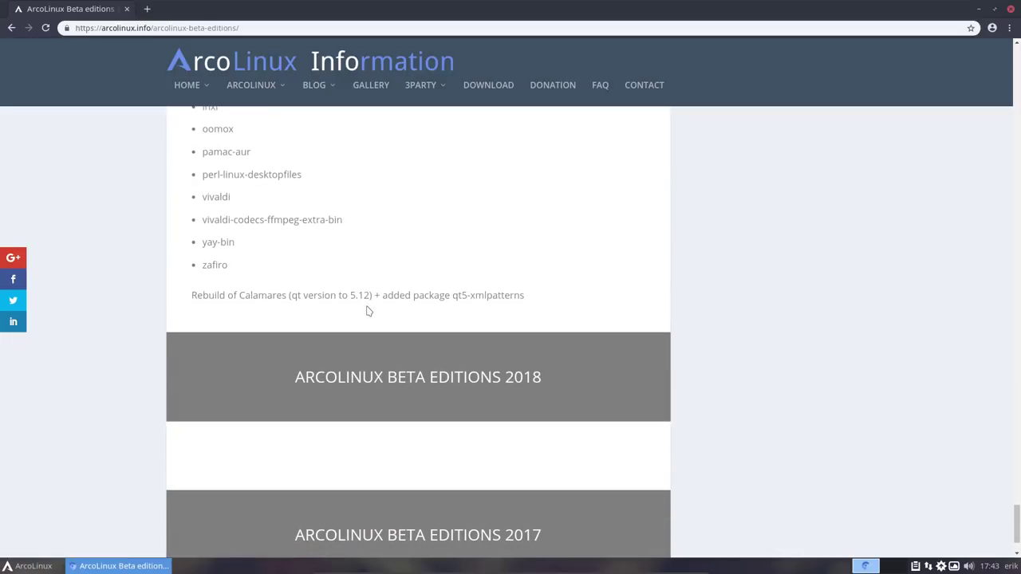
{"action": "scroll", "coordinate": [369, 310], "scroll_direction": "up", "scroll_amount": 6}
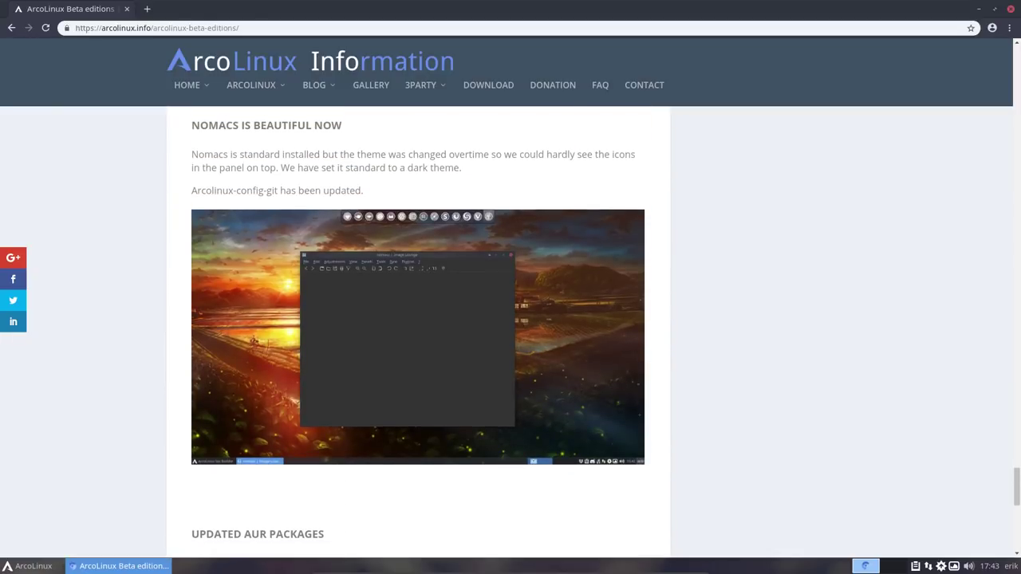
Go to the ArcoLinux.info home page and open the post about the high speed data server in a new tab.
{"action": "key", "text": "Home"}
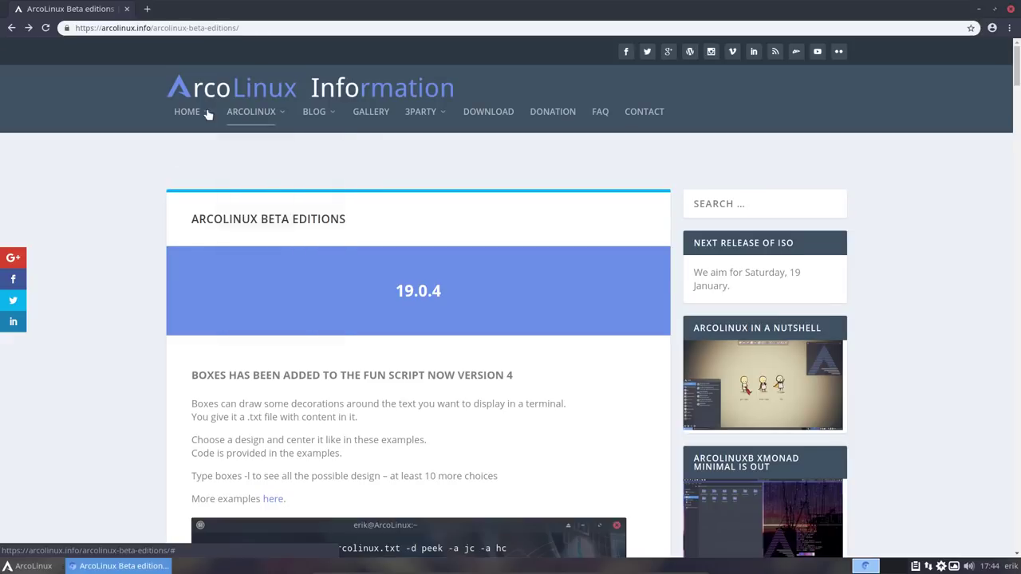
{"action": "mouse_move", "coordinate": [203, 115]}
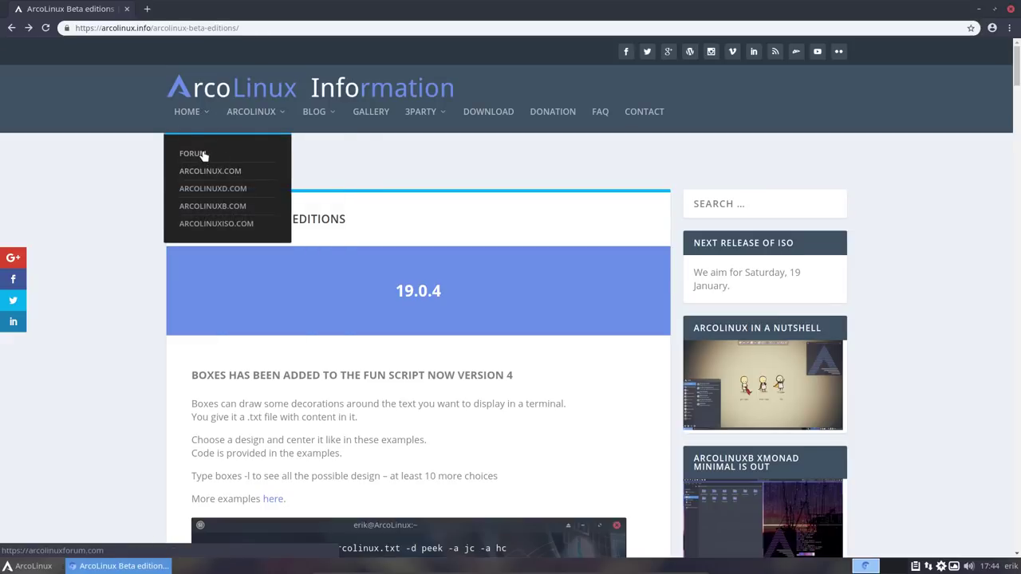
{"action": "left_click", "coordinate": [194, 120]}
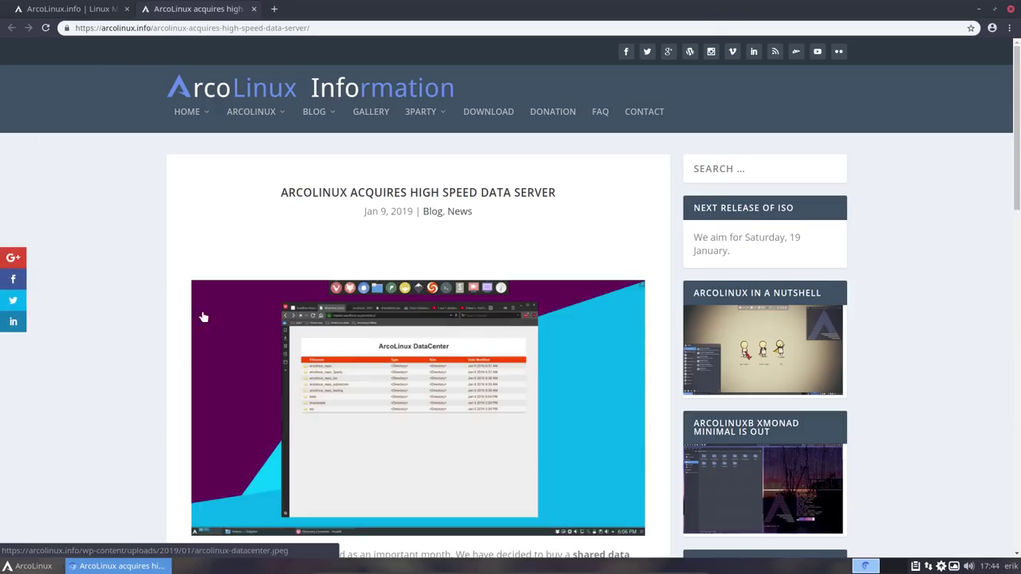
Read the data server post and highlight the line asking people to keep using Sourceforge.
{"action": "scroll", "coordinate": [167, 290], "scroll_direction": "down", "scroll_amount": 2}
{"action": "scroll", "coordinate": [167, 290], "scroll_direction": "down", "scroll_amount": 5}
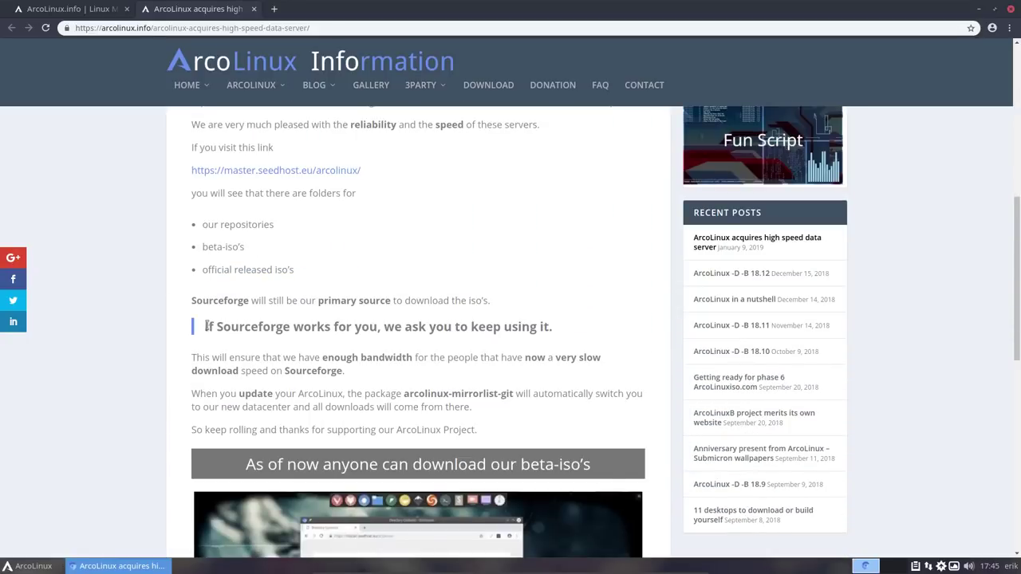
{"action": "left_click_drag", "start_coordinate": [293, 327], "coordinate": [563, 324]}
{"action": "left_click", "coordinate": [560, 330]}
Open the linked master.seedhost.eu/arcolinux directory to view its repository and iso folders, and close the browser.
{"action": "left_click", "coordinate": [304, 174]}
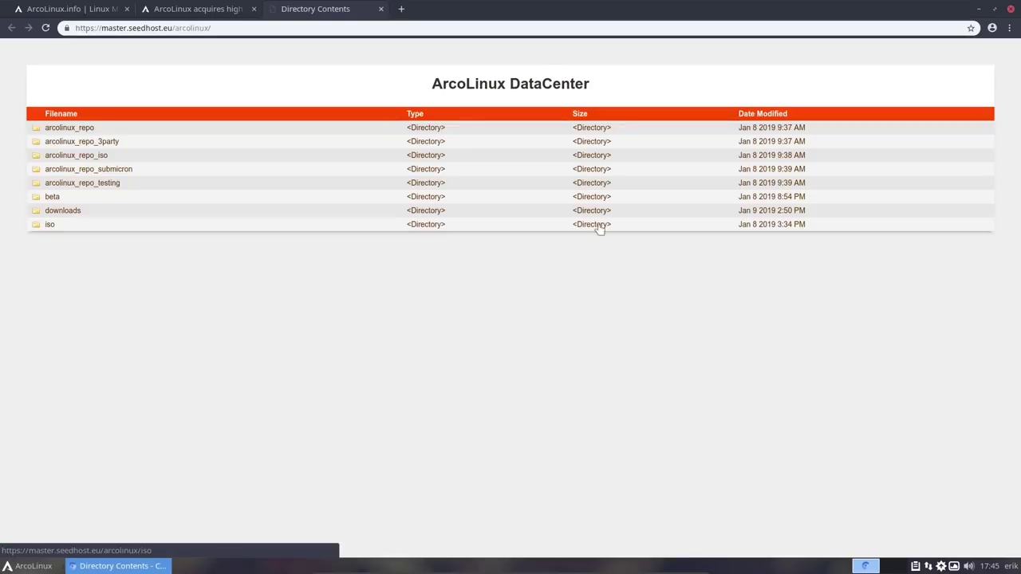
{"action": "left_click", "coordinate": [1011, 7]}
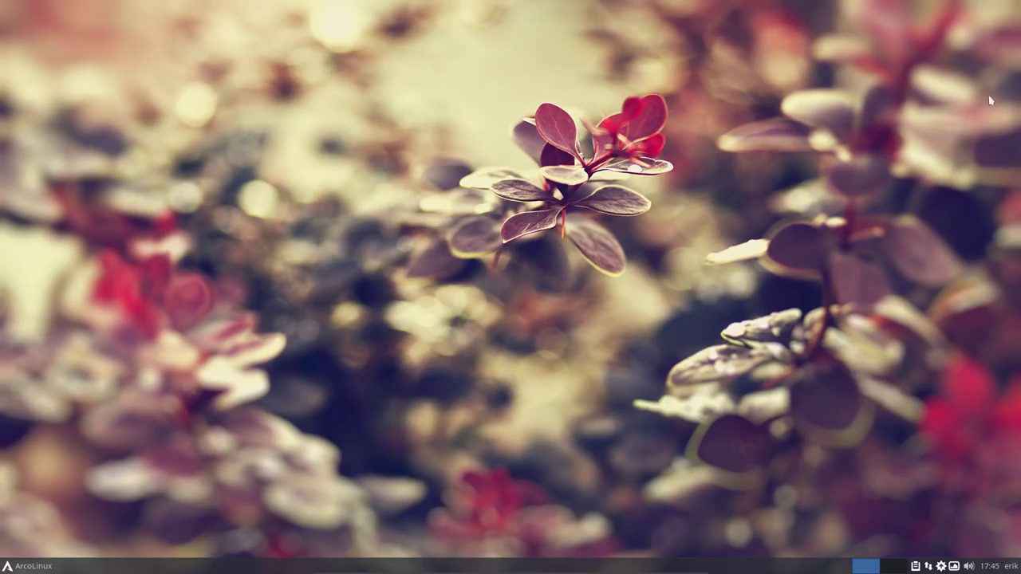